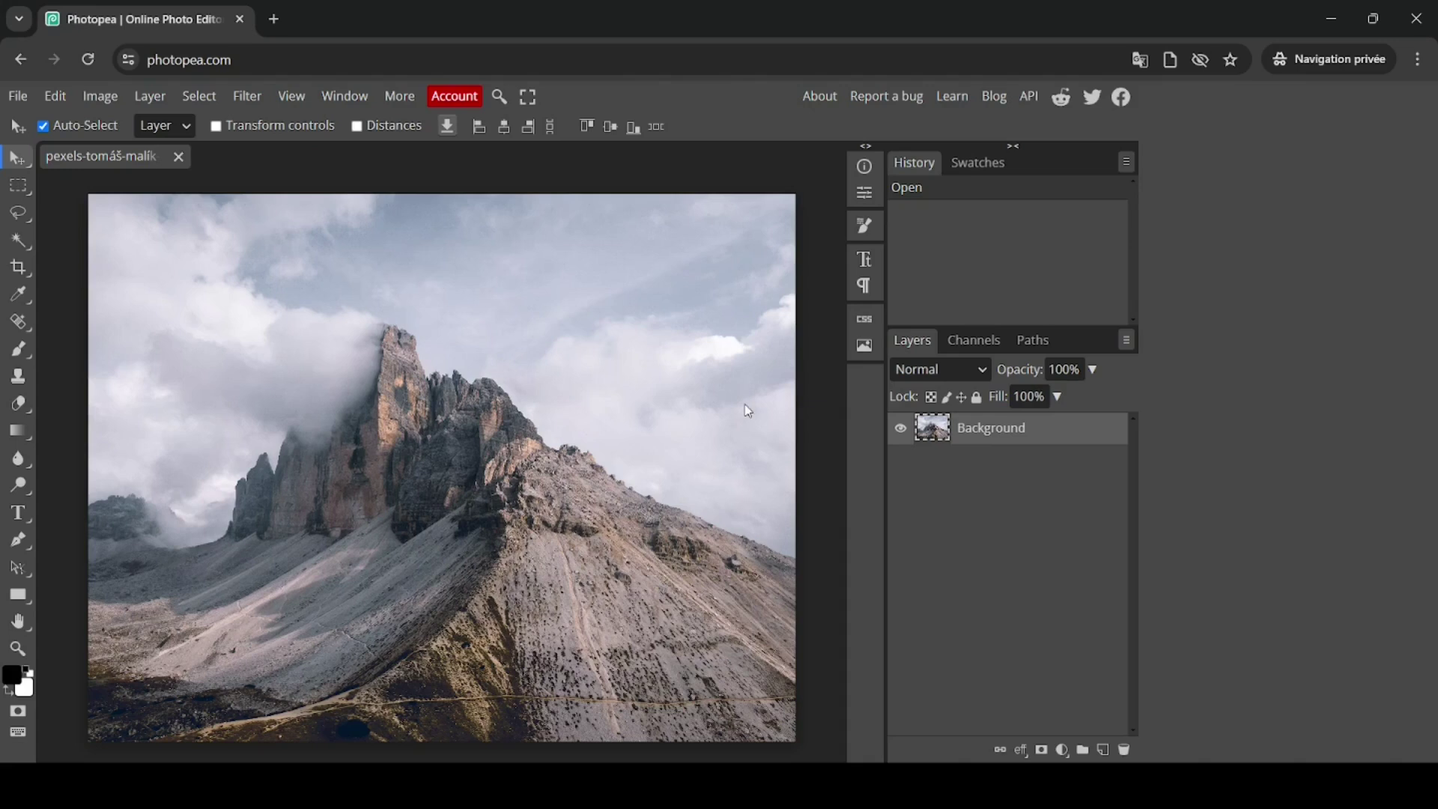
Step: Resize the image to a quarter of its width by entering 3774/4 pixels, keeping the proportions linked
click(113, 102)
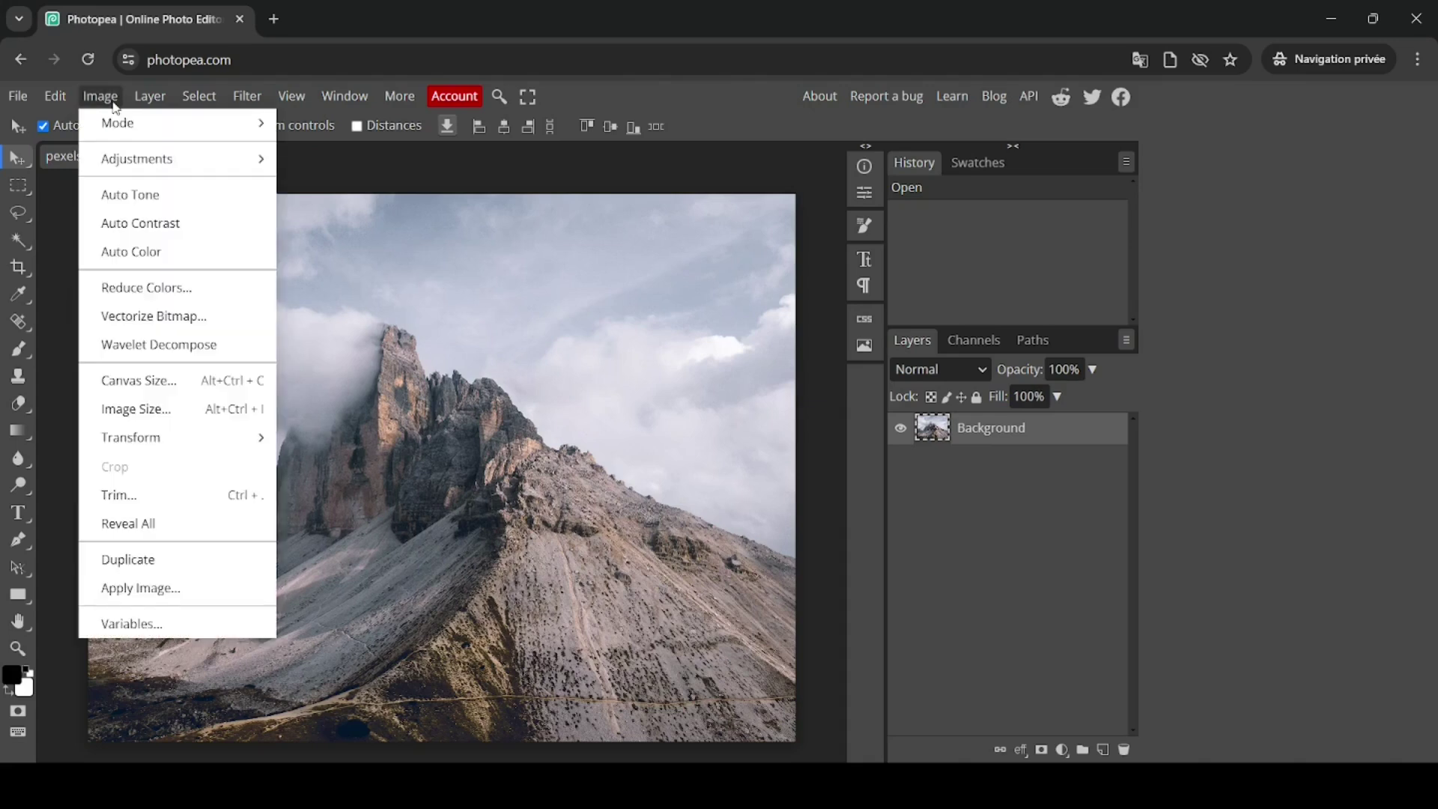
click(181, 410)
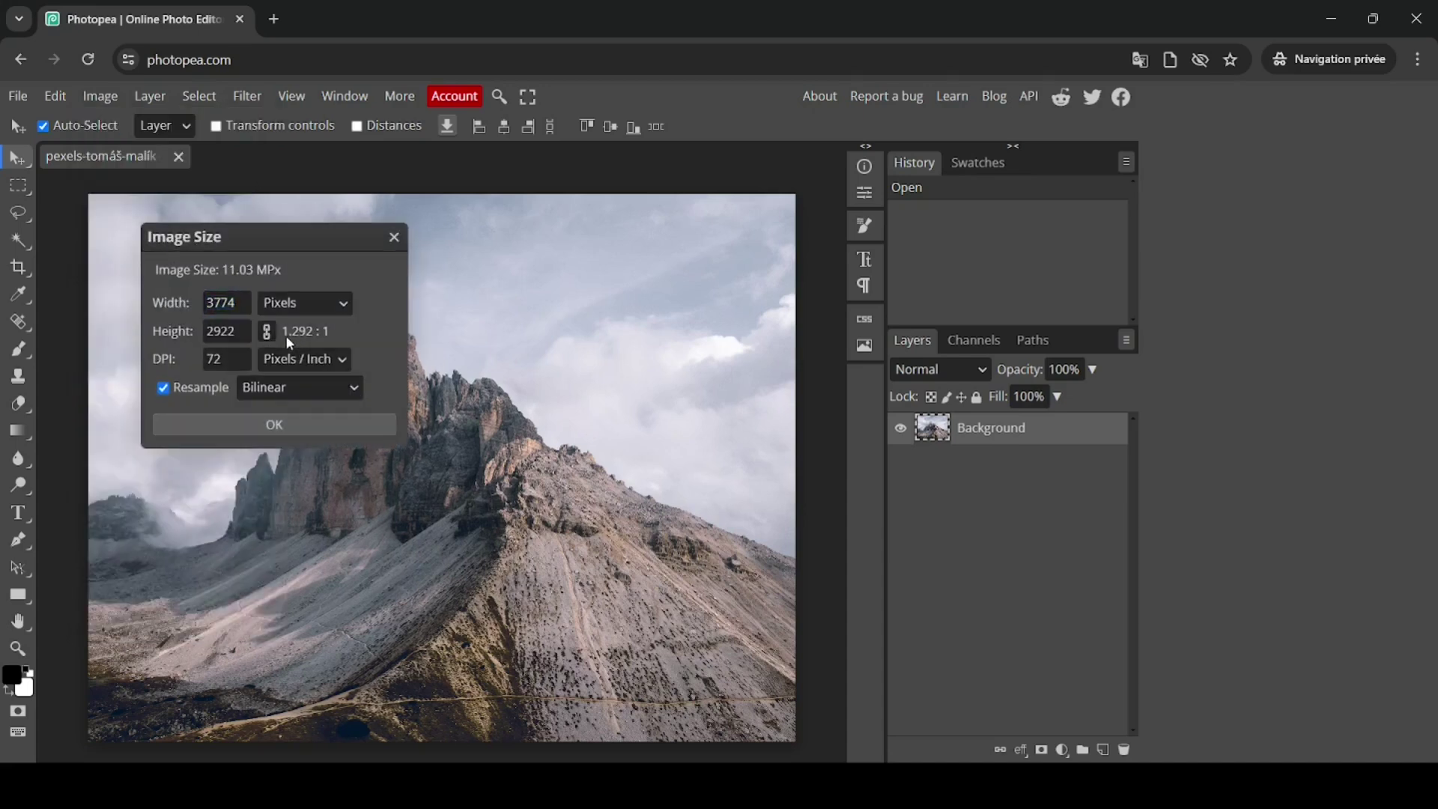
click(241, 304)
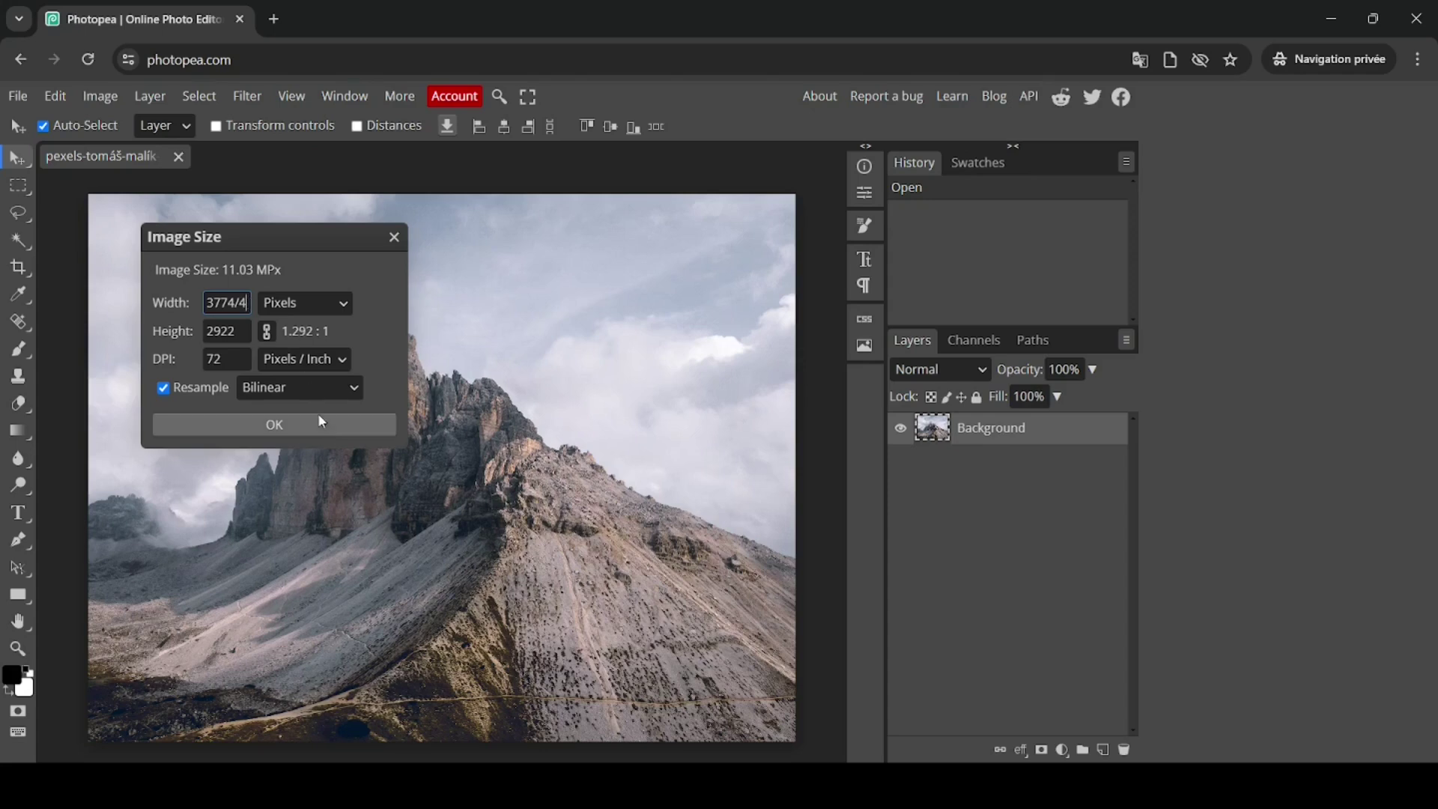
click(329, 432)
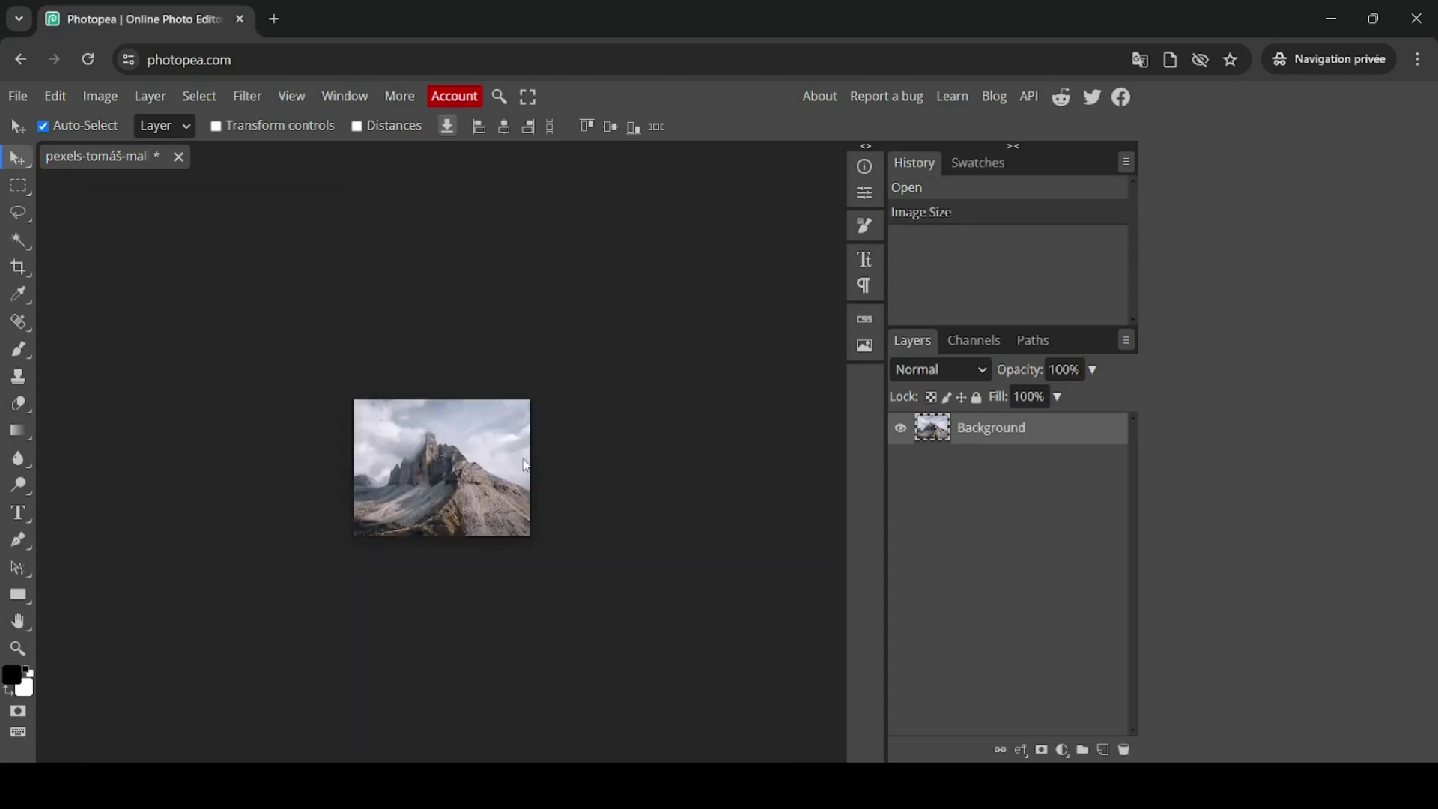
Step: Duplicate the Background layer and hide the original
click(20, 650)
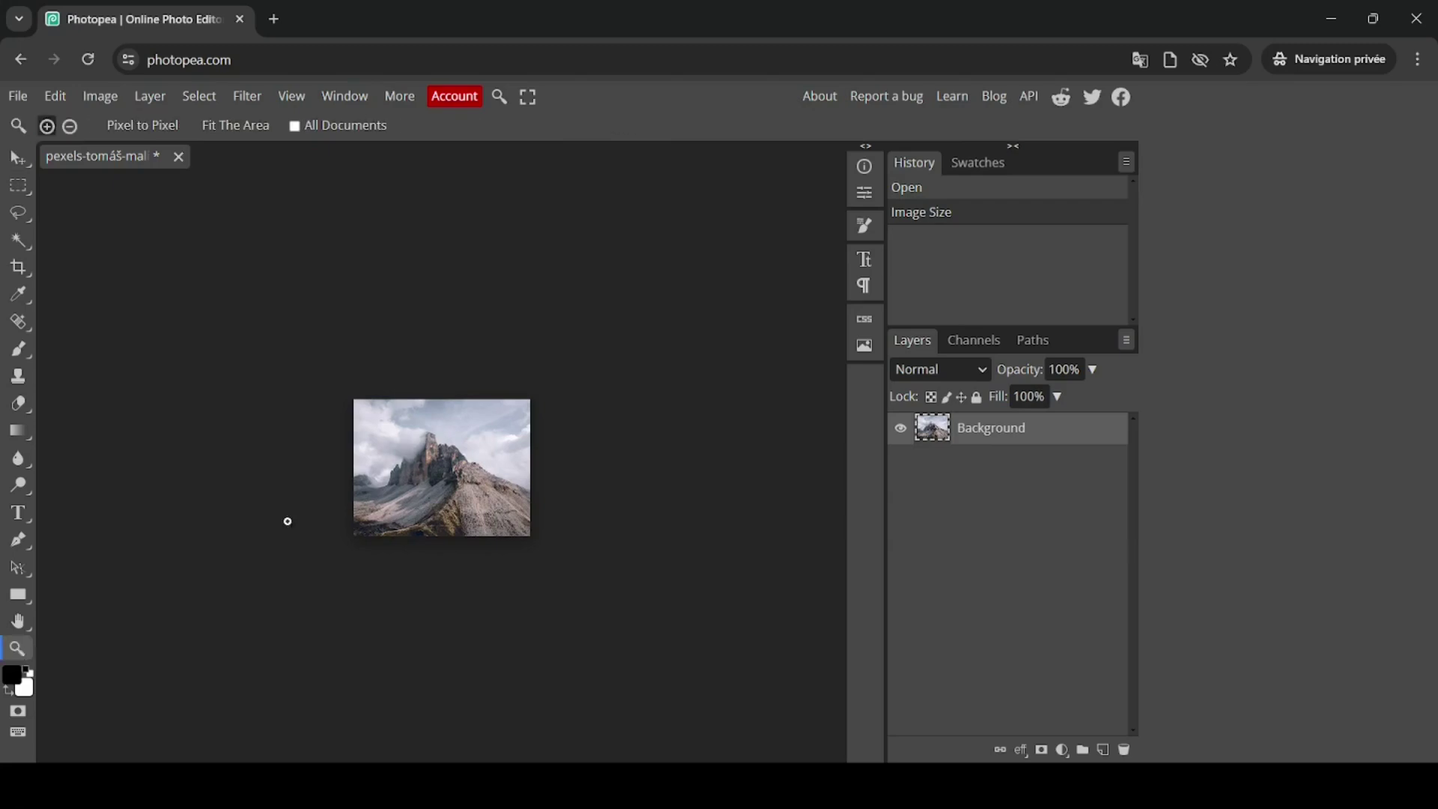
click(422, 459)
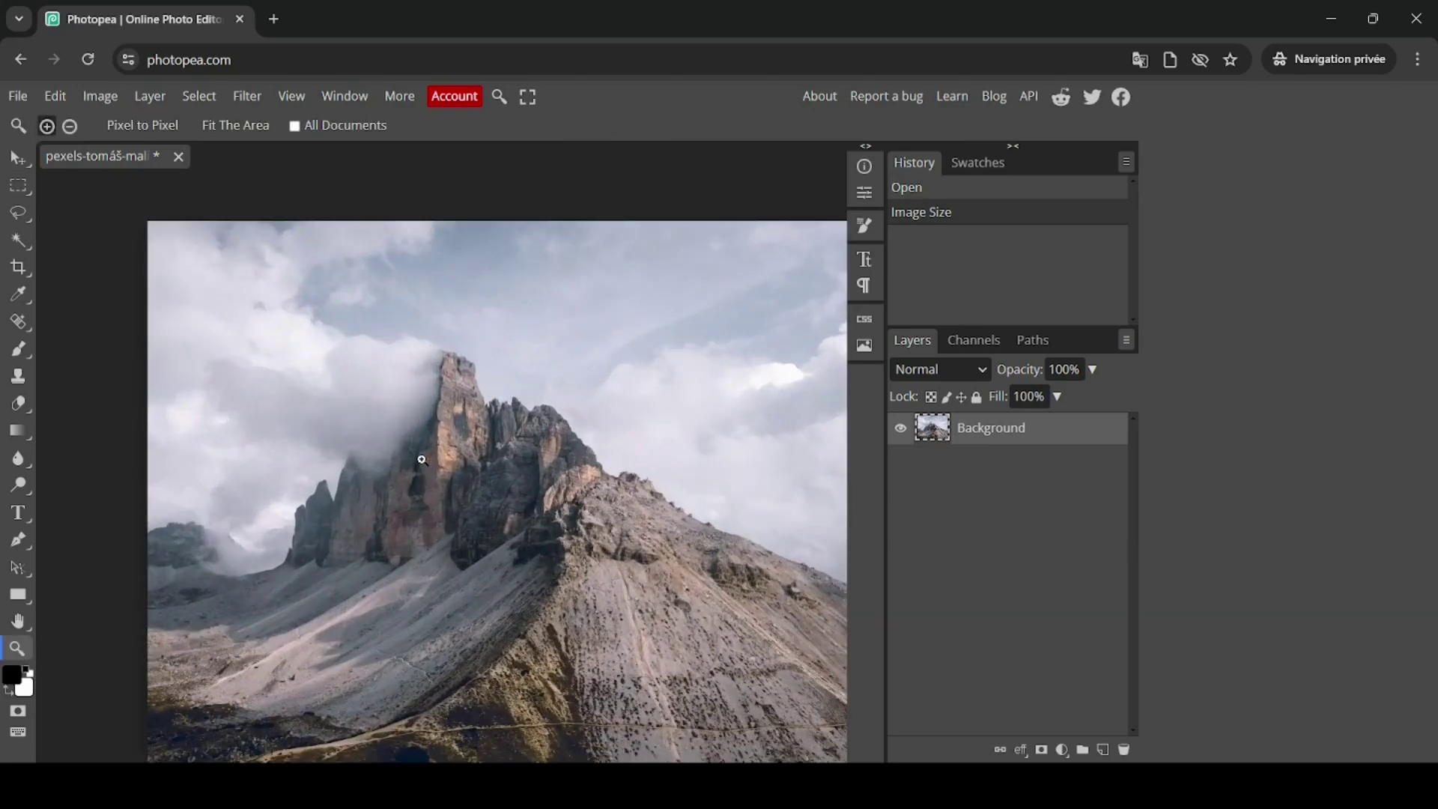
click(18, 621)
drag(694, 534, 644, 499)
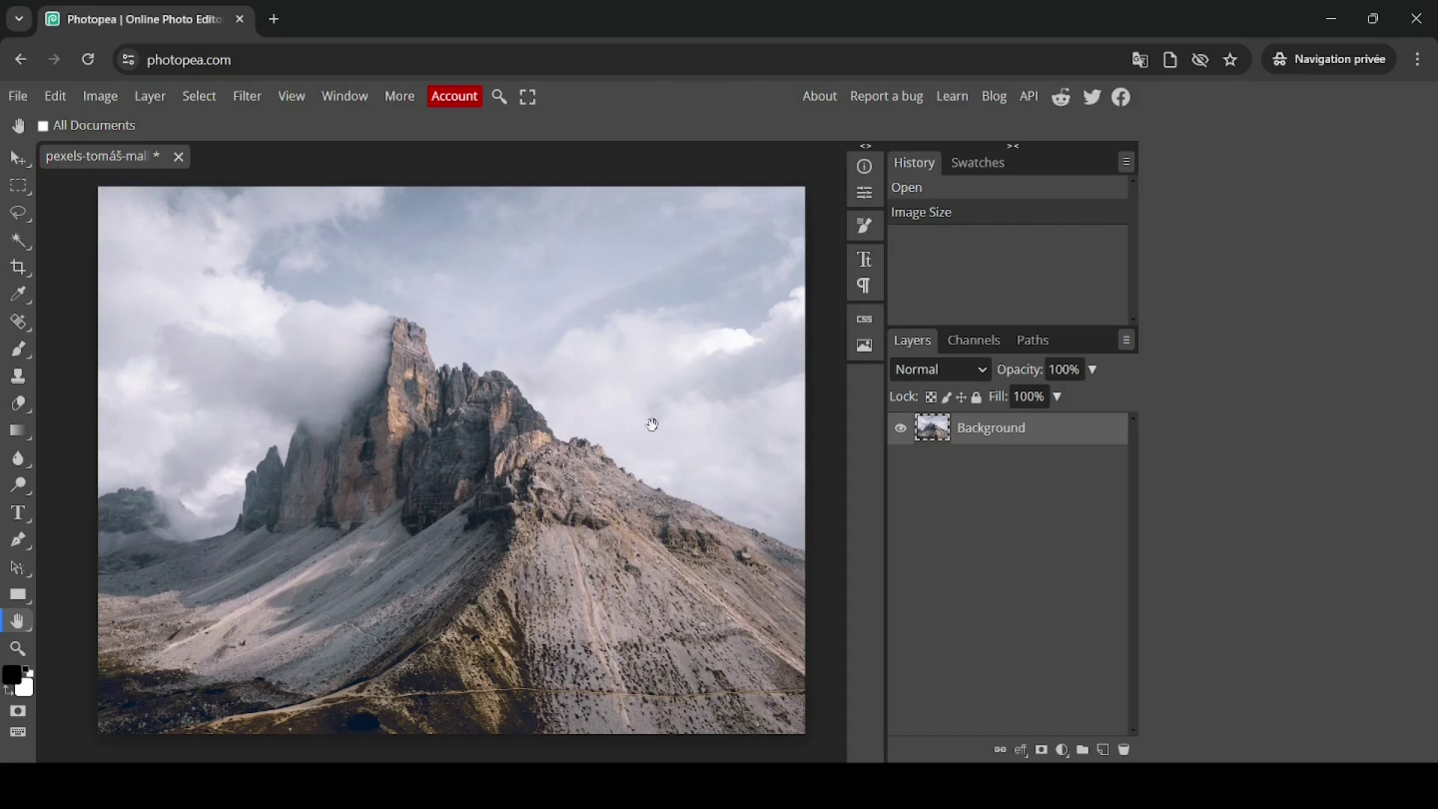
right_click(991, 449)
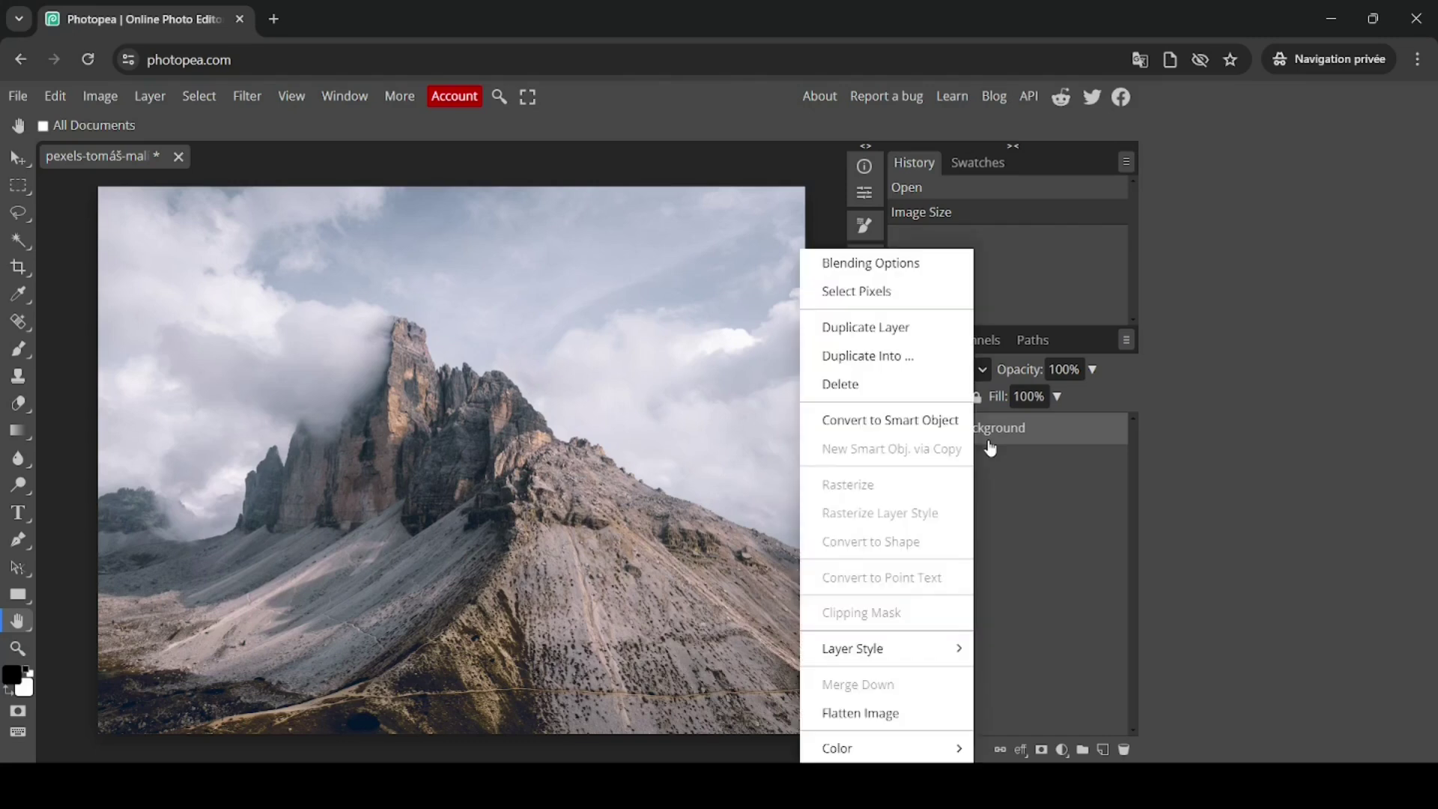
click(936, 330)
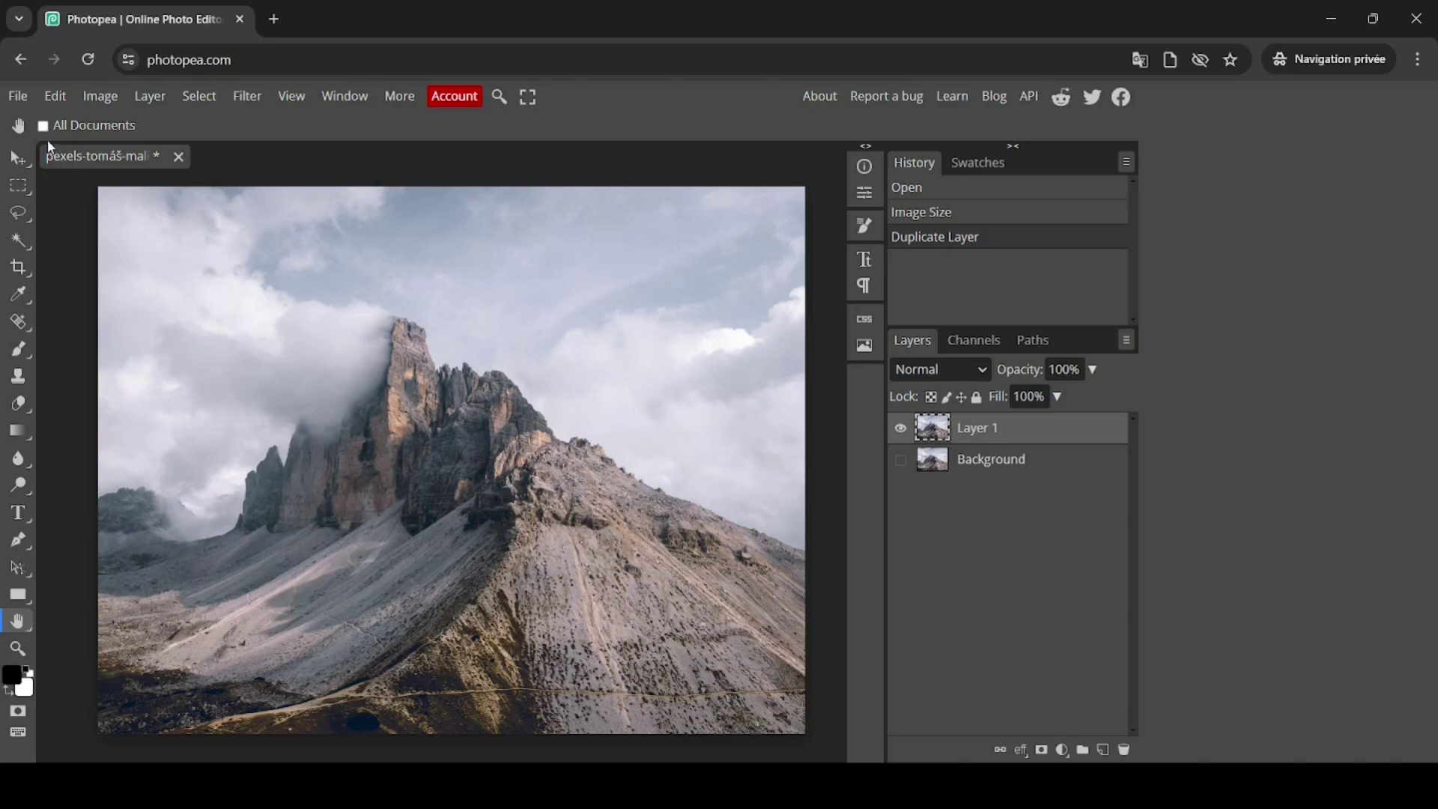
Step: Scale the duplicated layer down to about 65.92% with transform controls and center it on the canvas
click(15, 160)
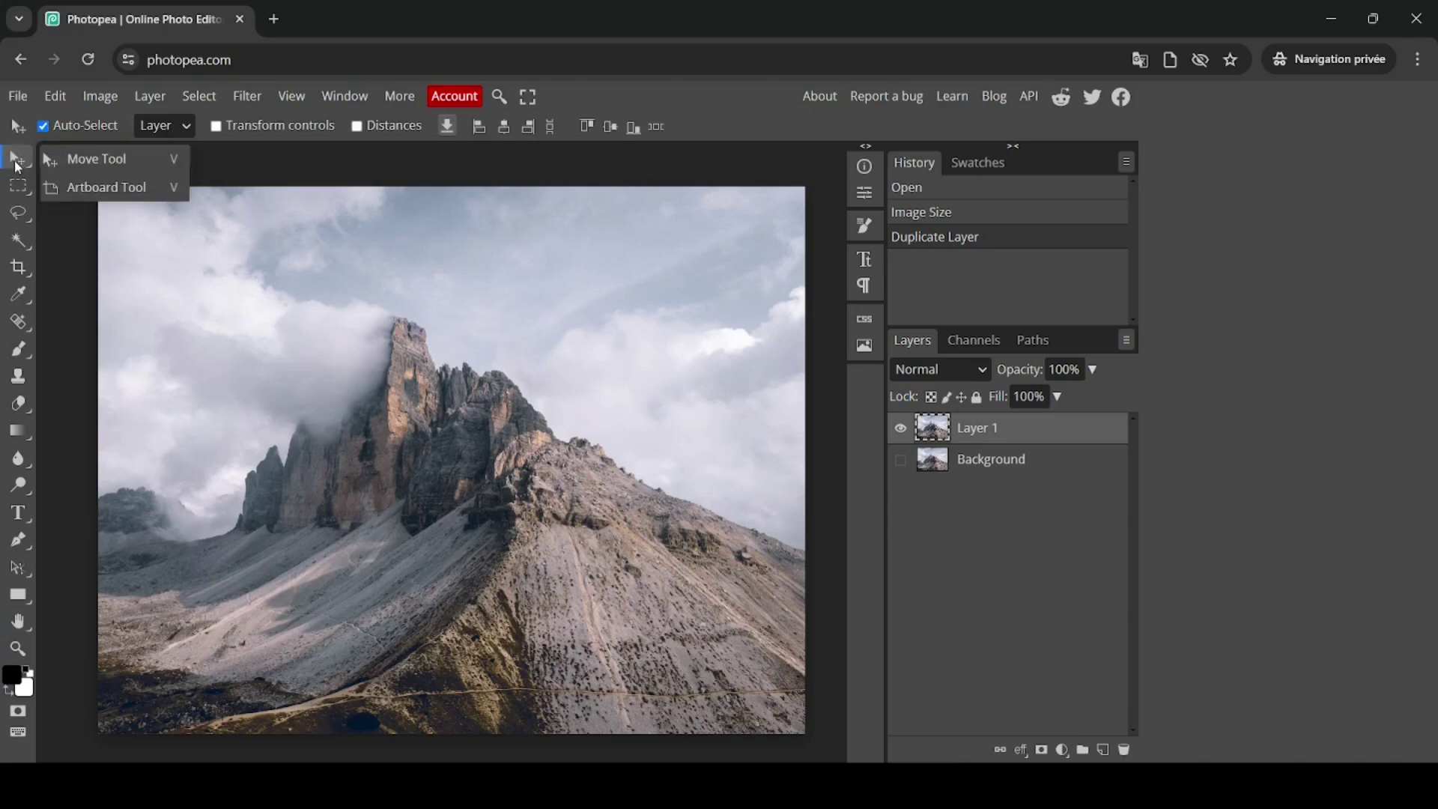
click(316, 129)
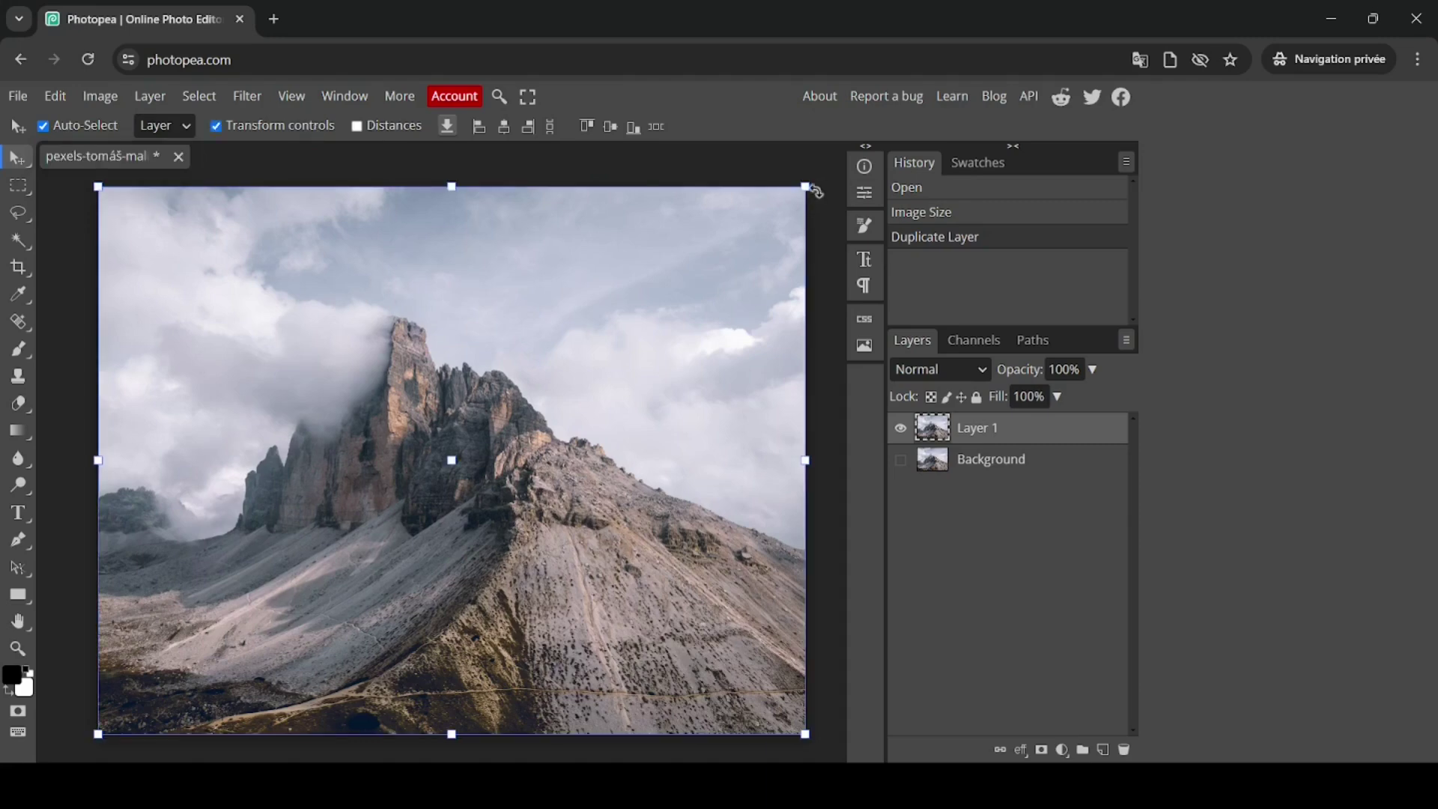
drag(806, 189, 589, 403)
drag(389, 497, 512, 403)
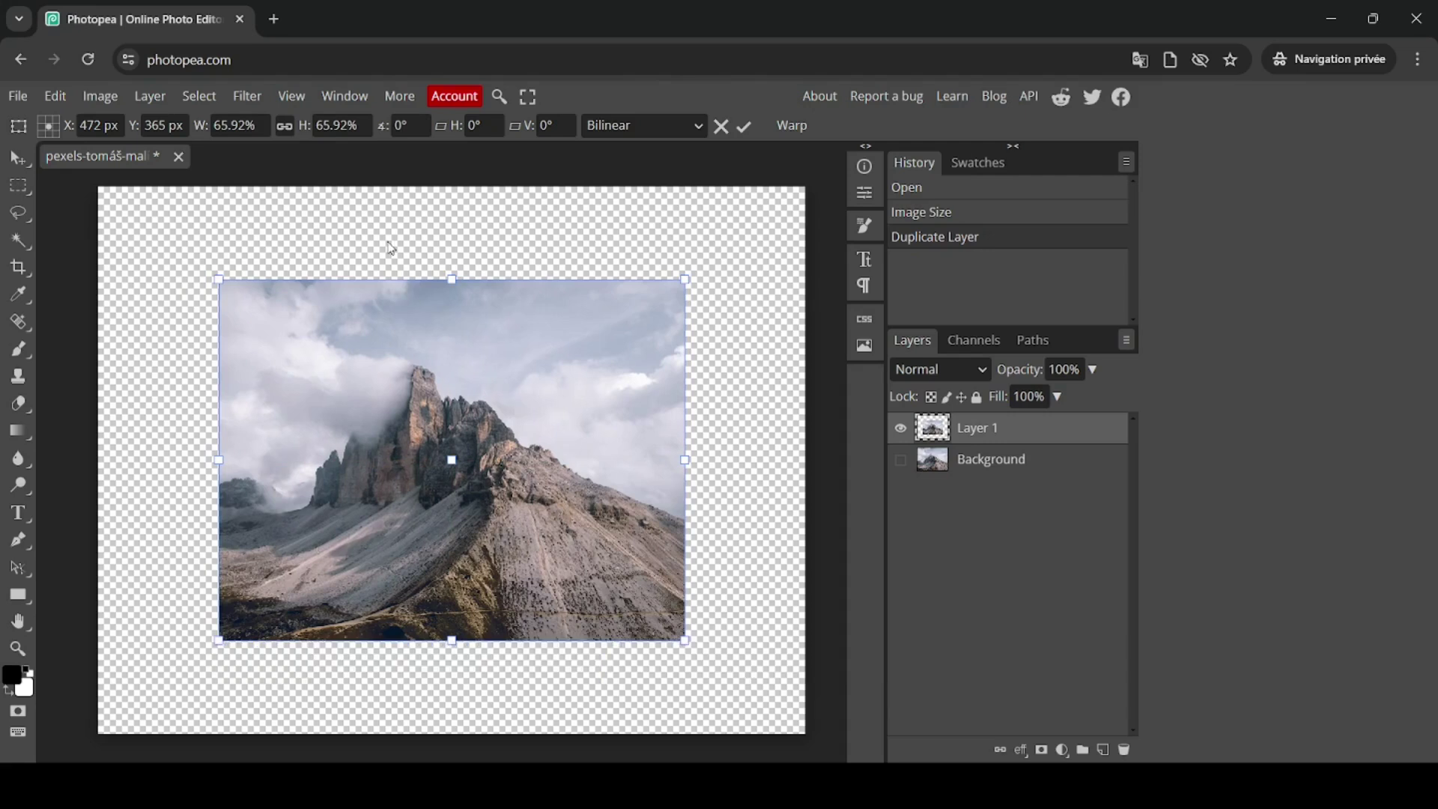
Step: Select the empty transparent border around the scaled photo with the Magic Wand at tolerance 16
click(27, 253)
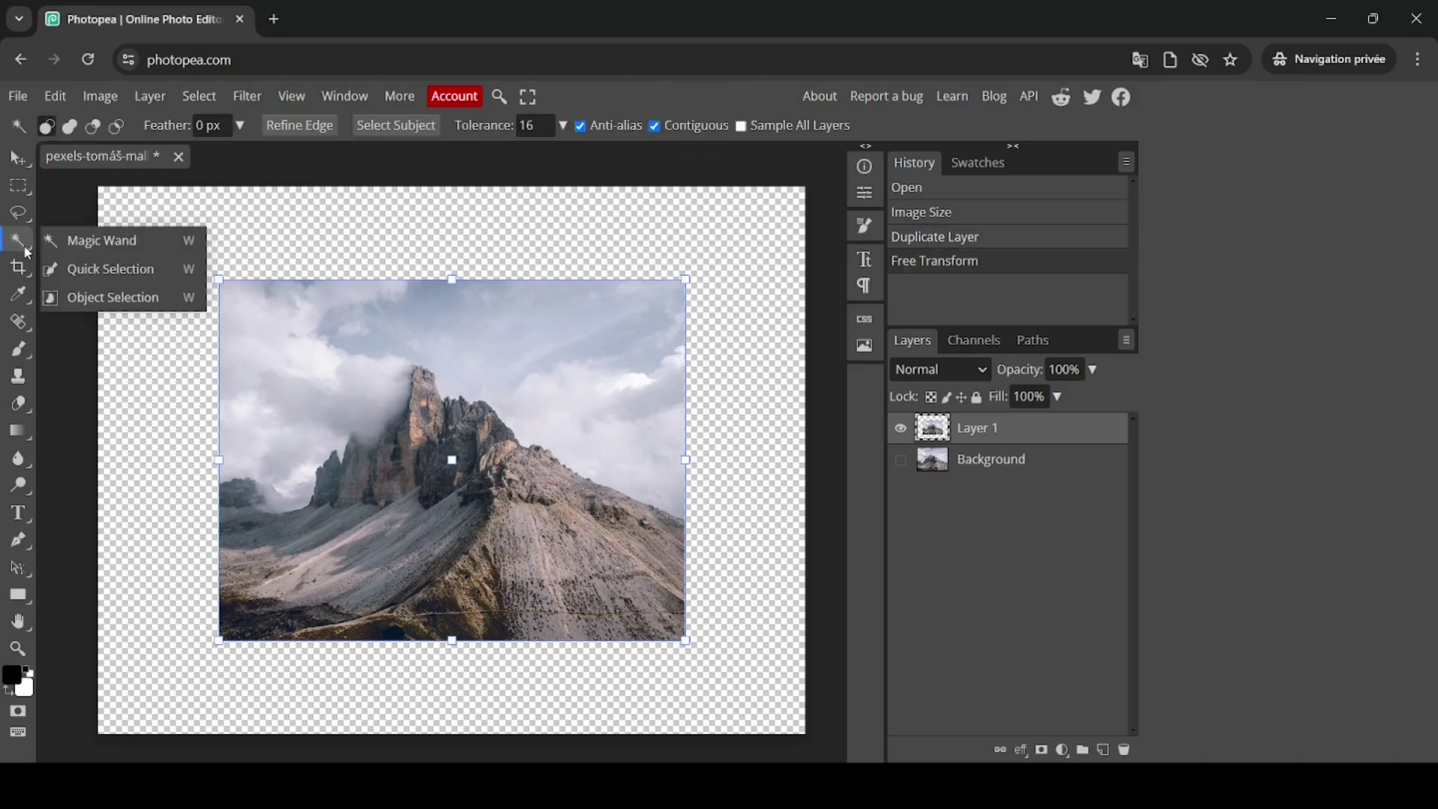
click(115, 242)
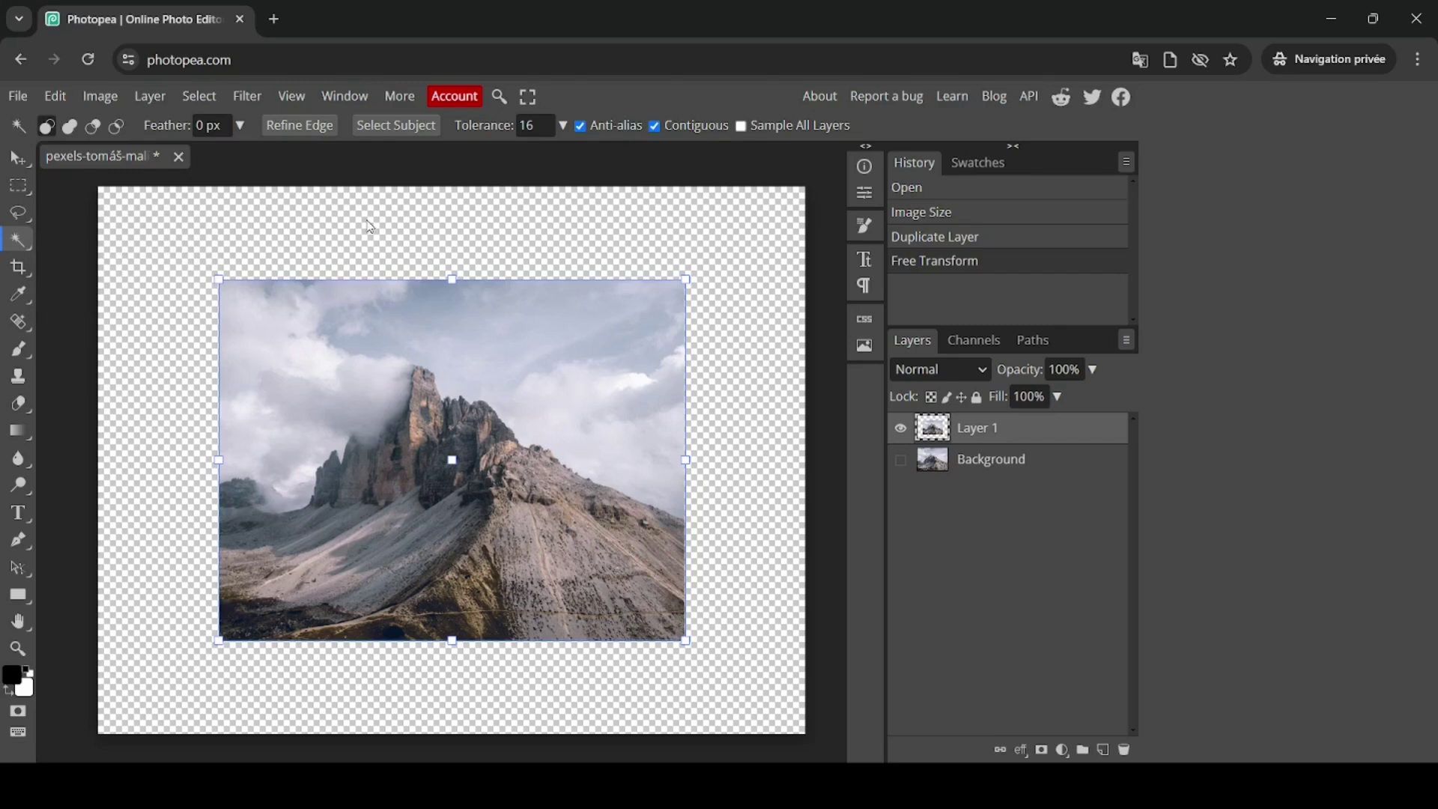
click(371, 226)
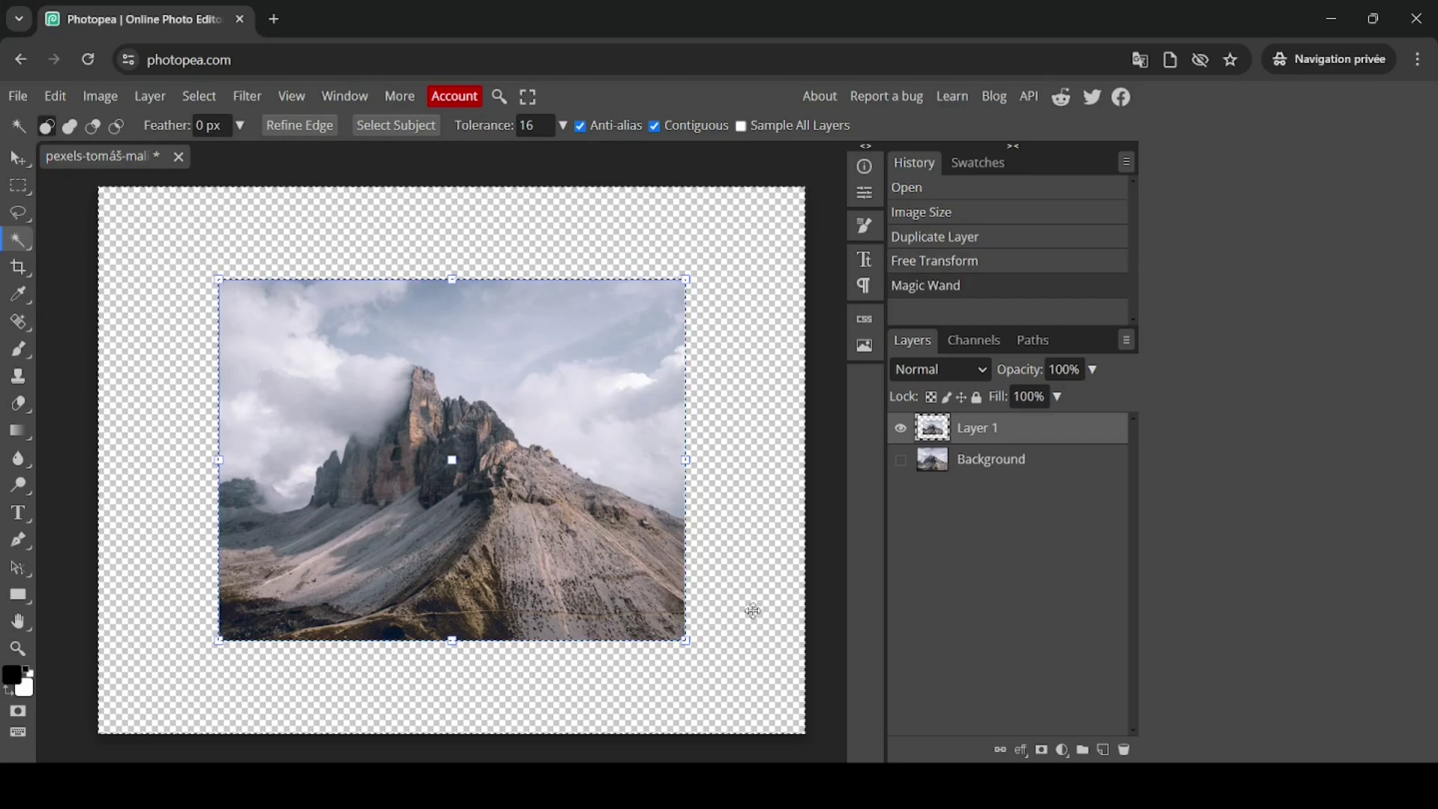
Step: Fill the selected border using Magic Replace with "background" as the new content, accepting the ad-supported option
click(26, 327)
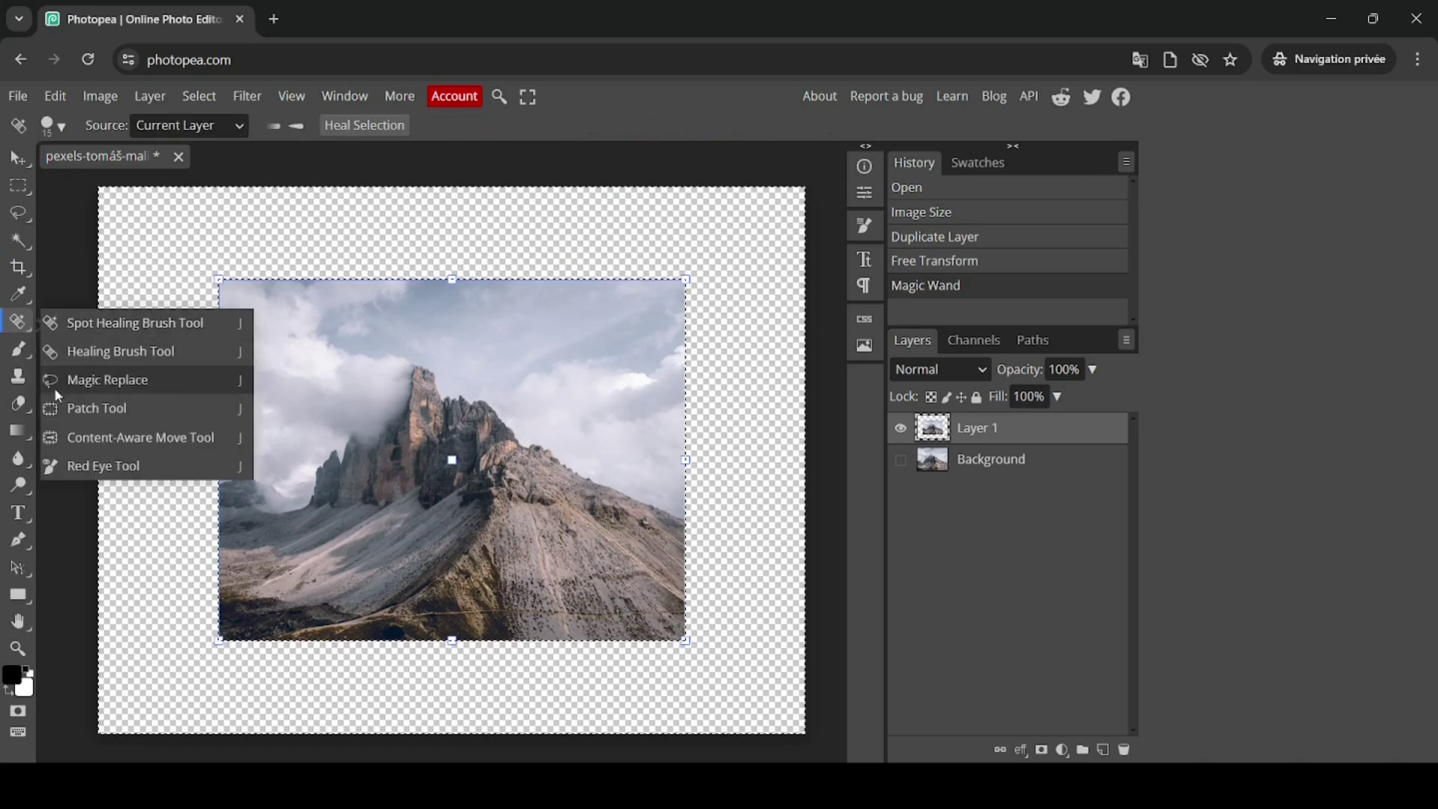
click(134, 382)
click(356, 124)
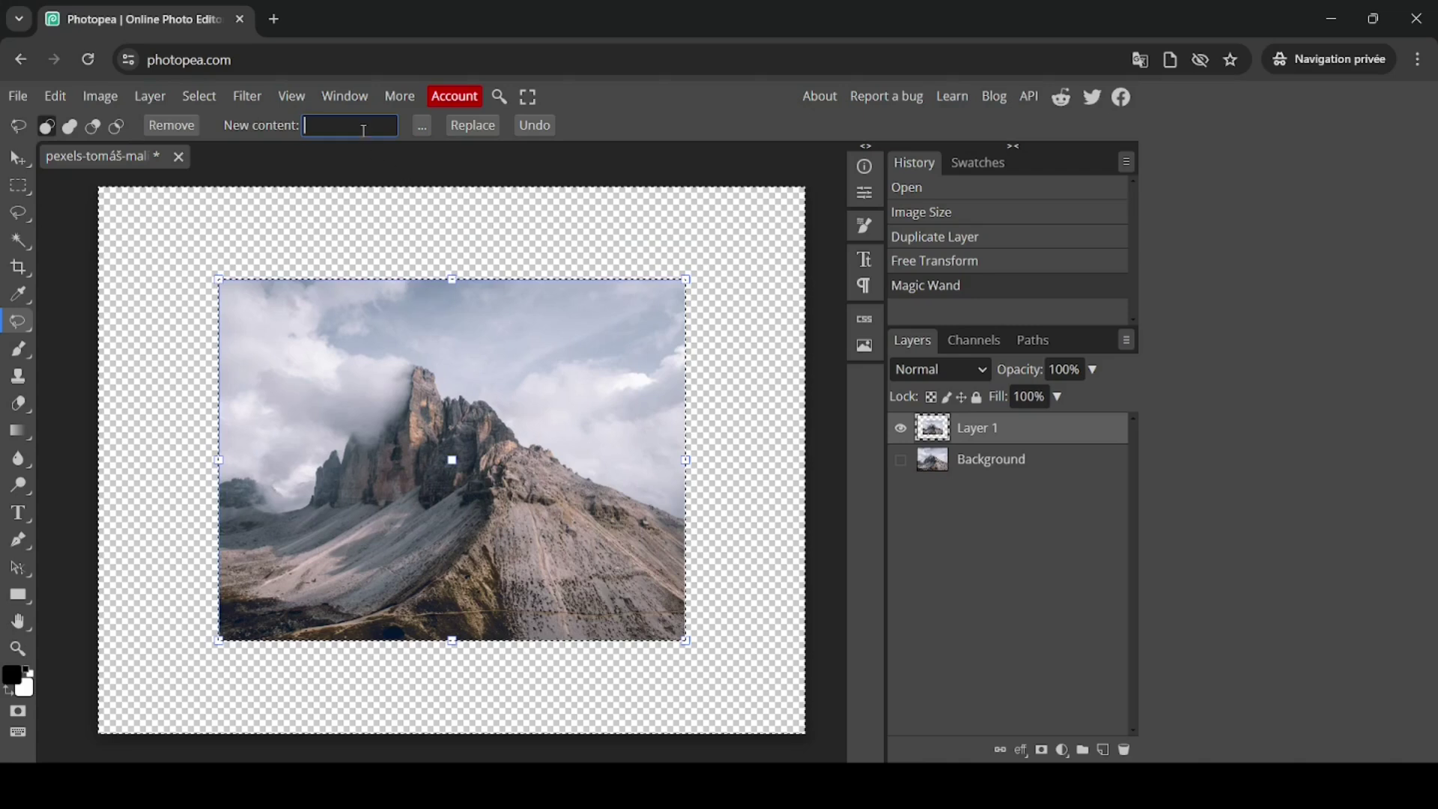
text(background)
click(491, 127)
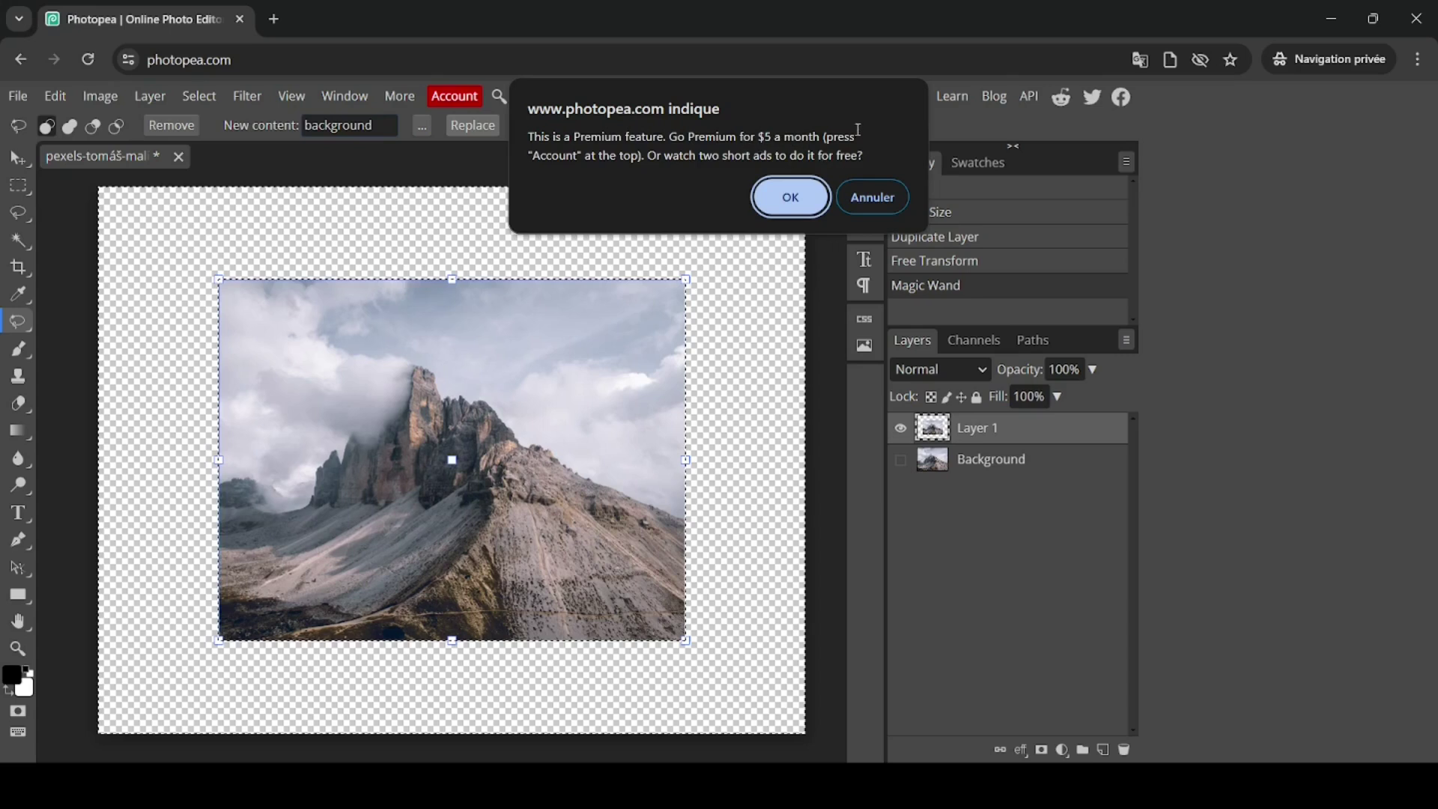
click(792, 198)
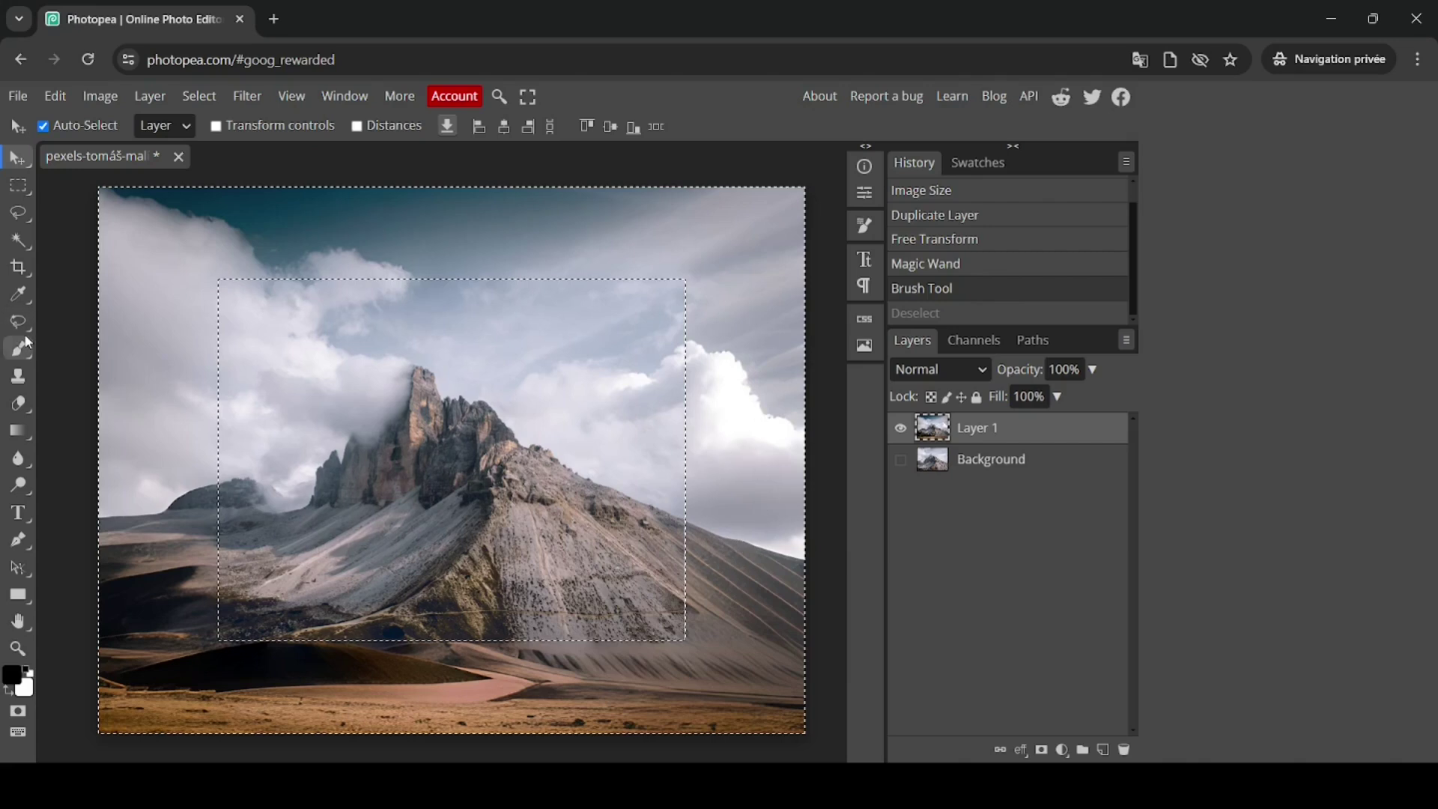
Step: Regenerate the border with Magic Replace, reusing "background" as the new content, and deselect the area
drag(19, 322, 118, 385)
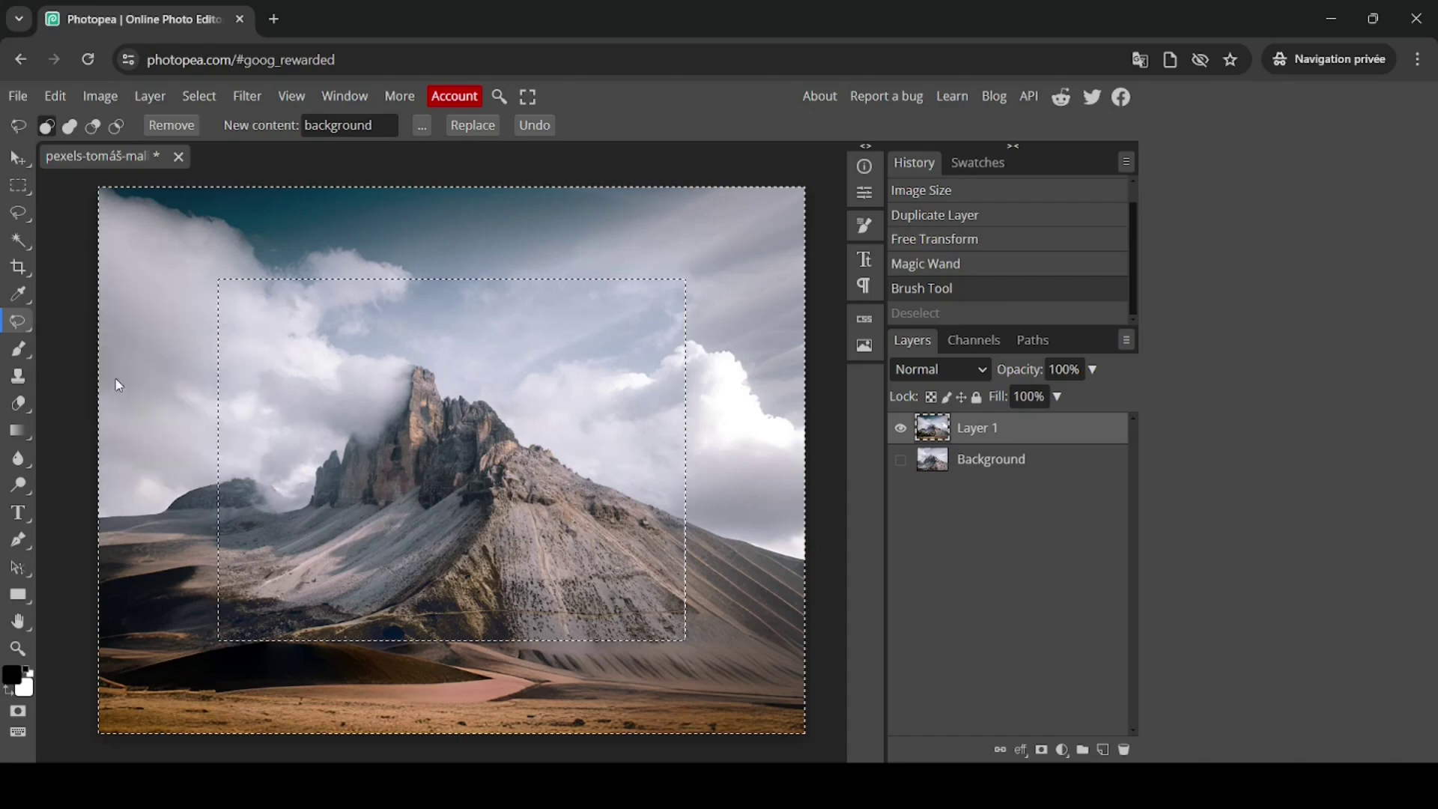
click(358, 126)
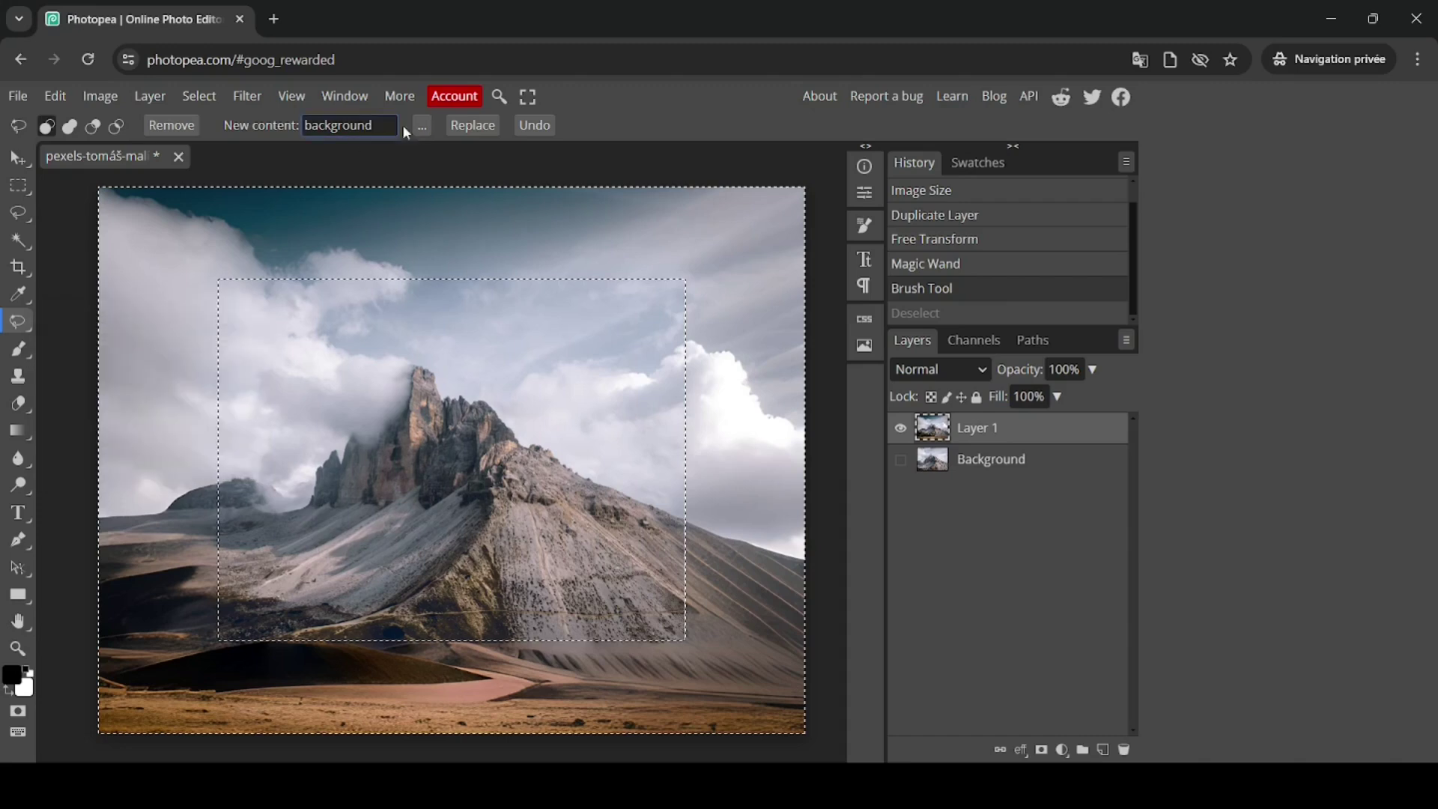
click(488, 126)
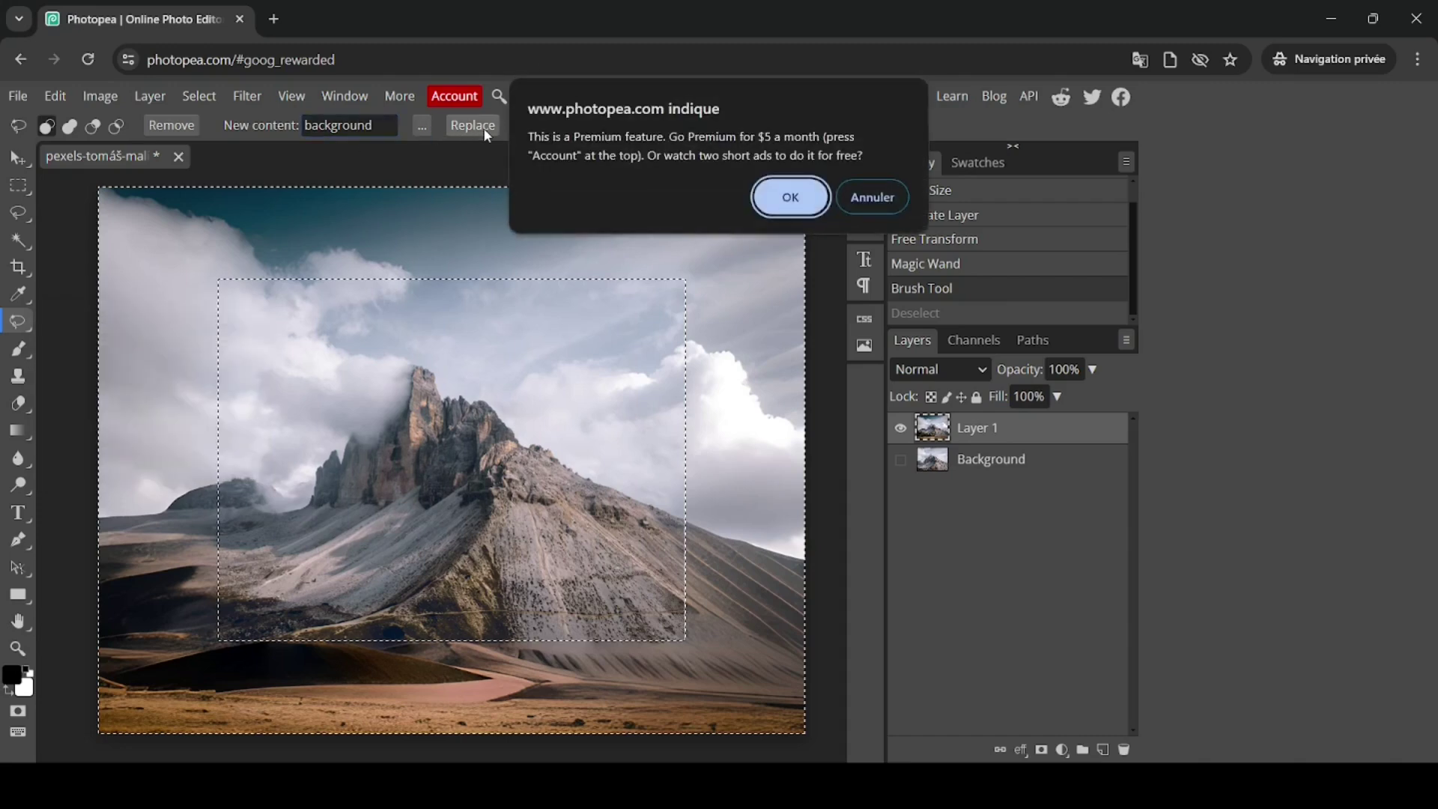
click(783, 195)
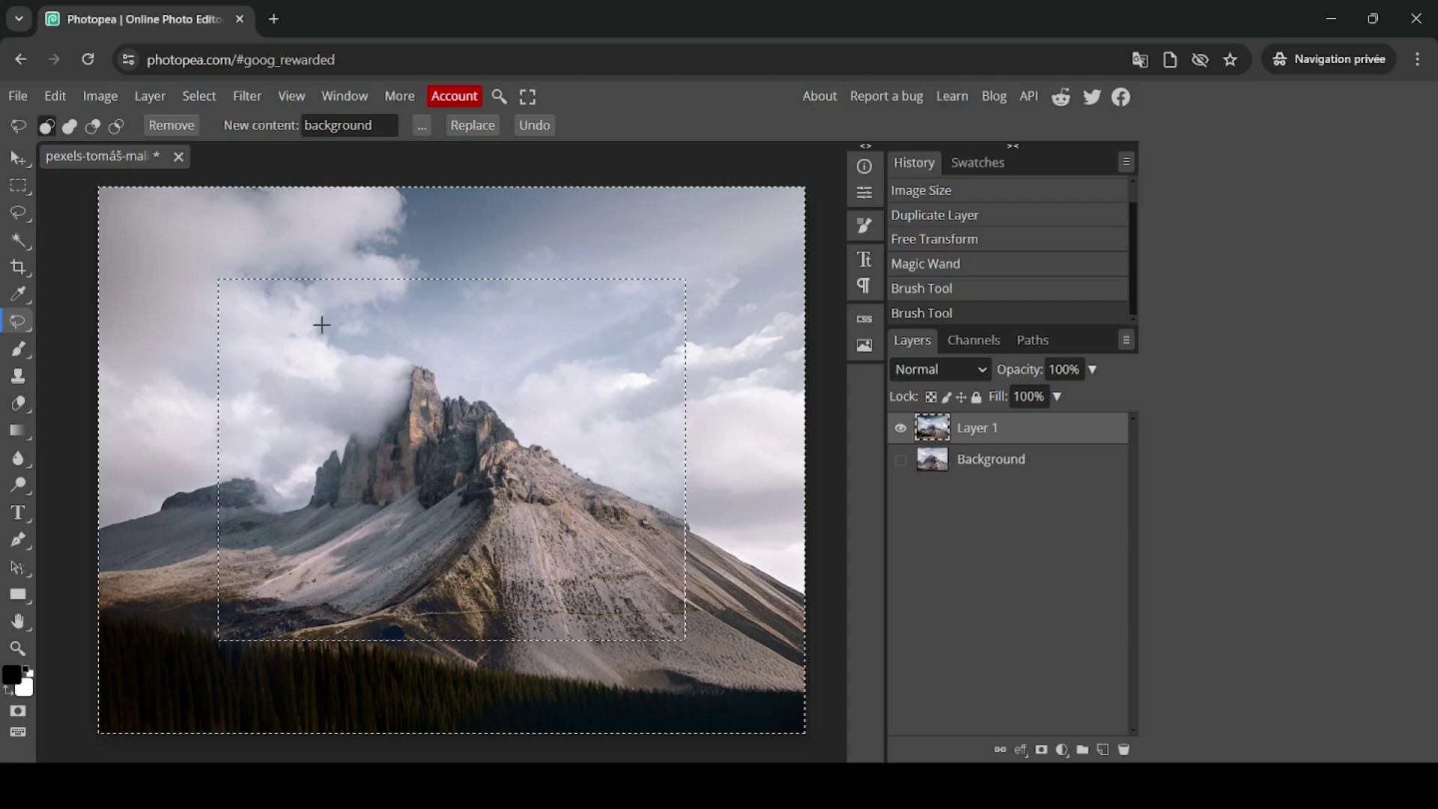
click(198, 96)
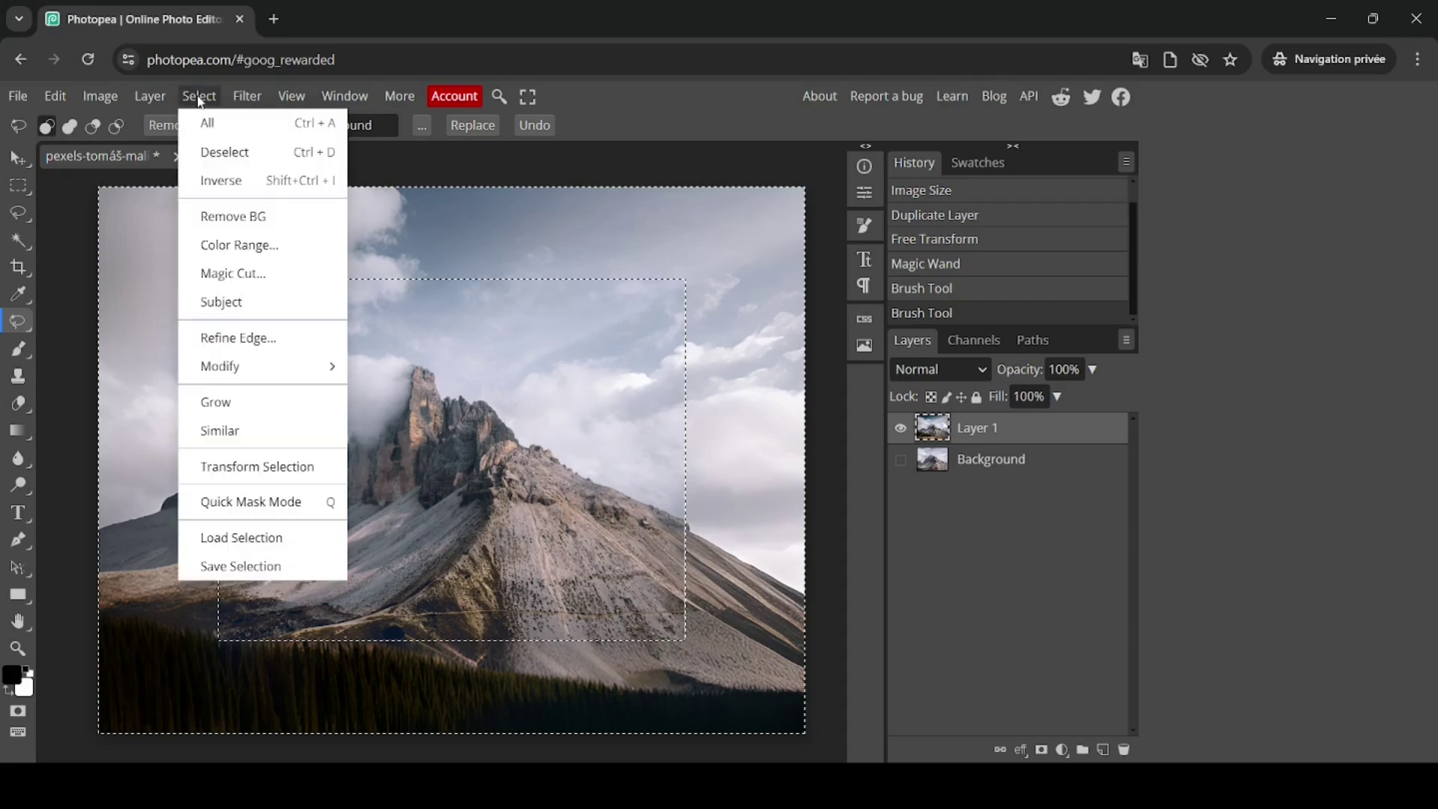
click(225, 152)
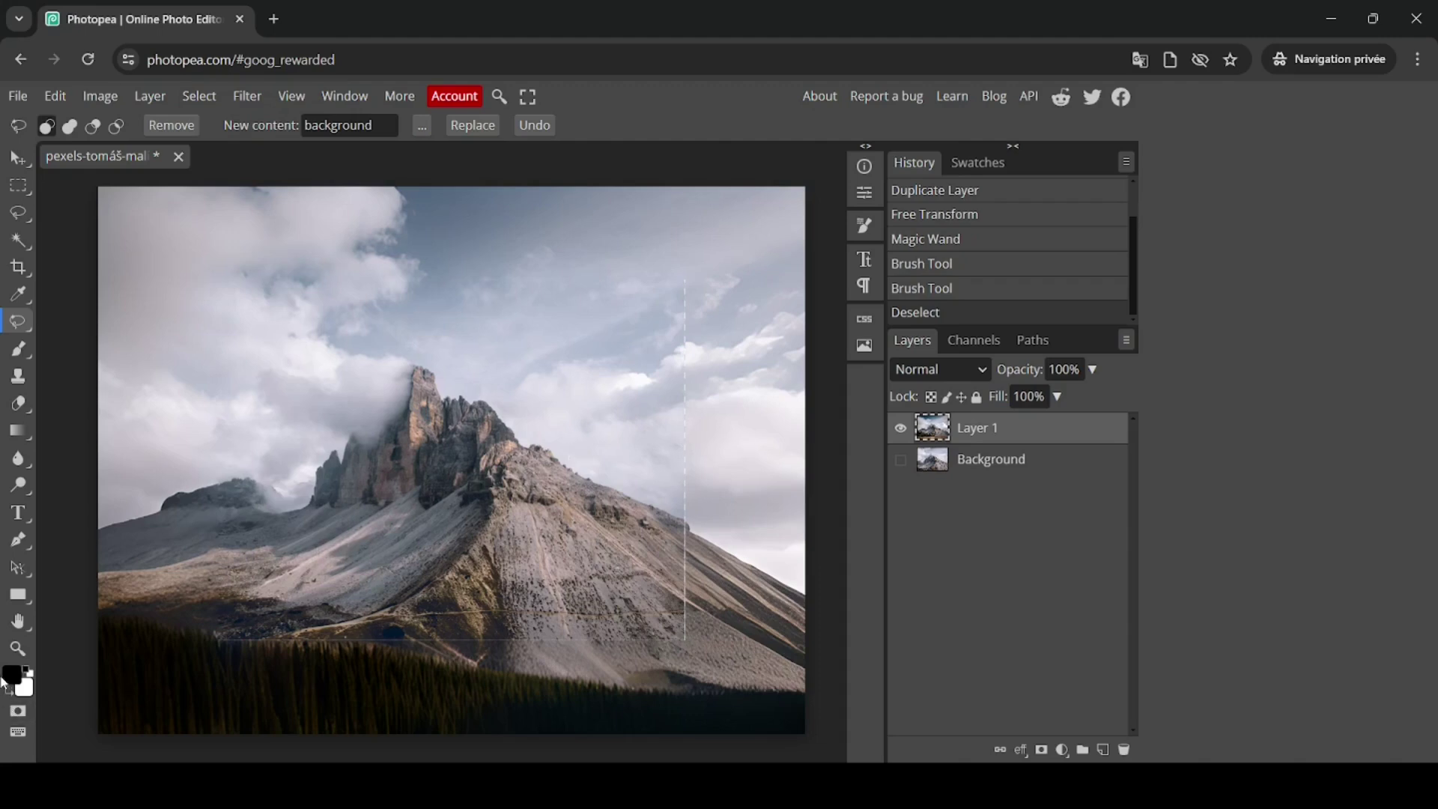
Step: Examine the seams between the original photo and the generated border up close, then fit the whole image in view
click(18, 648)
click(363, 639)
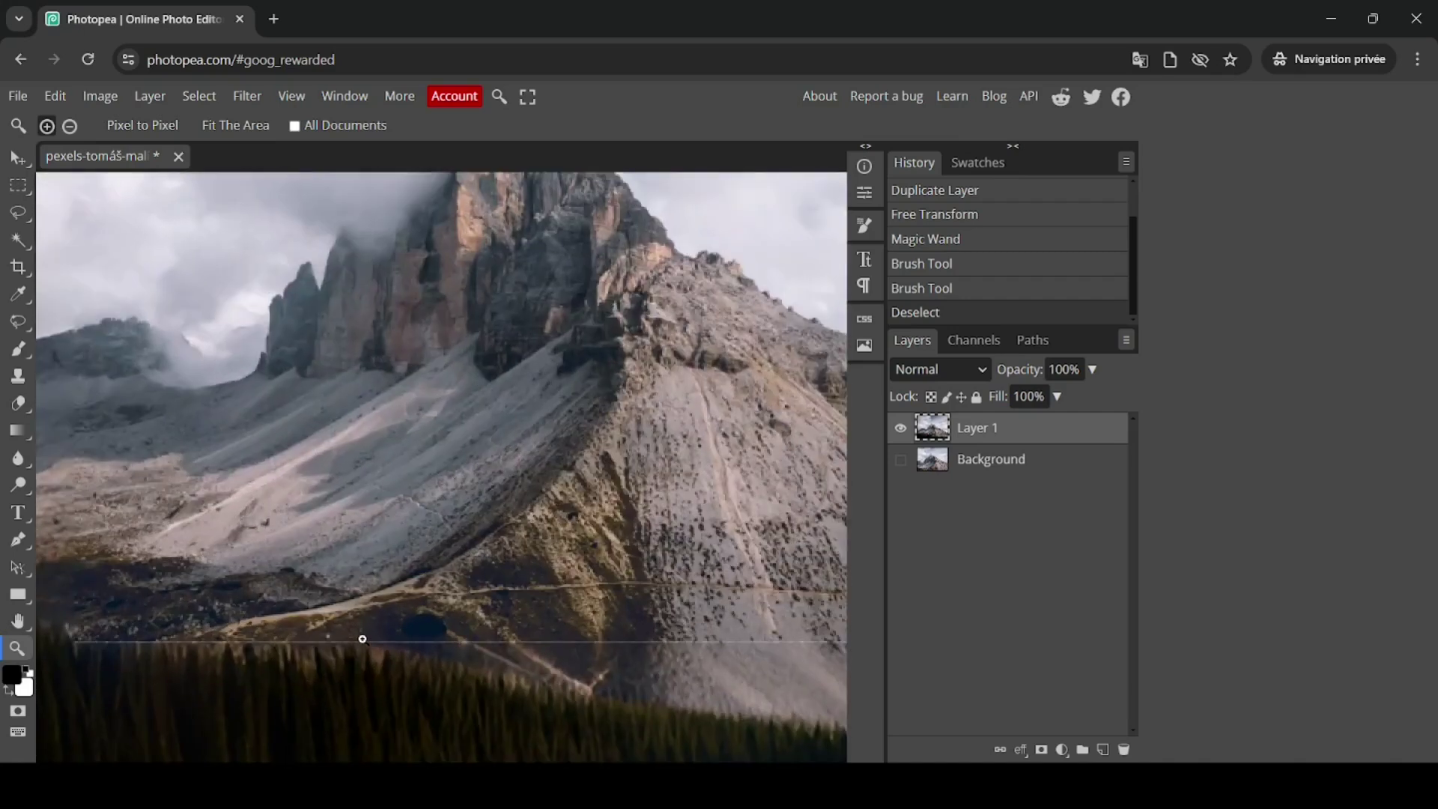
click(363, 639)
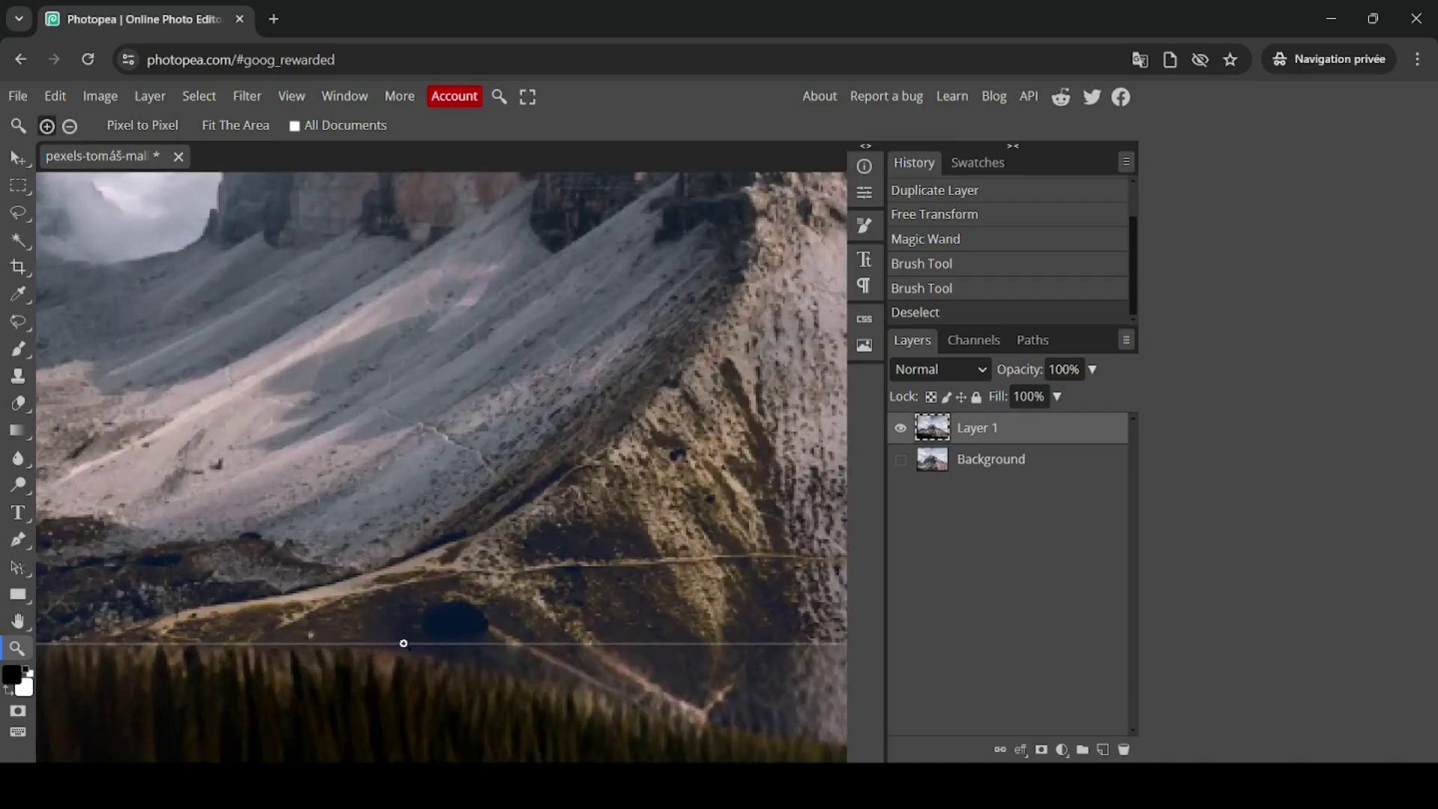
click(24, 634)
scroll(581, 440, up, 10)
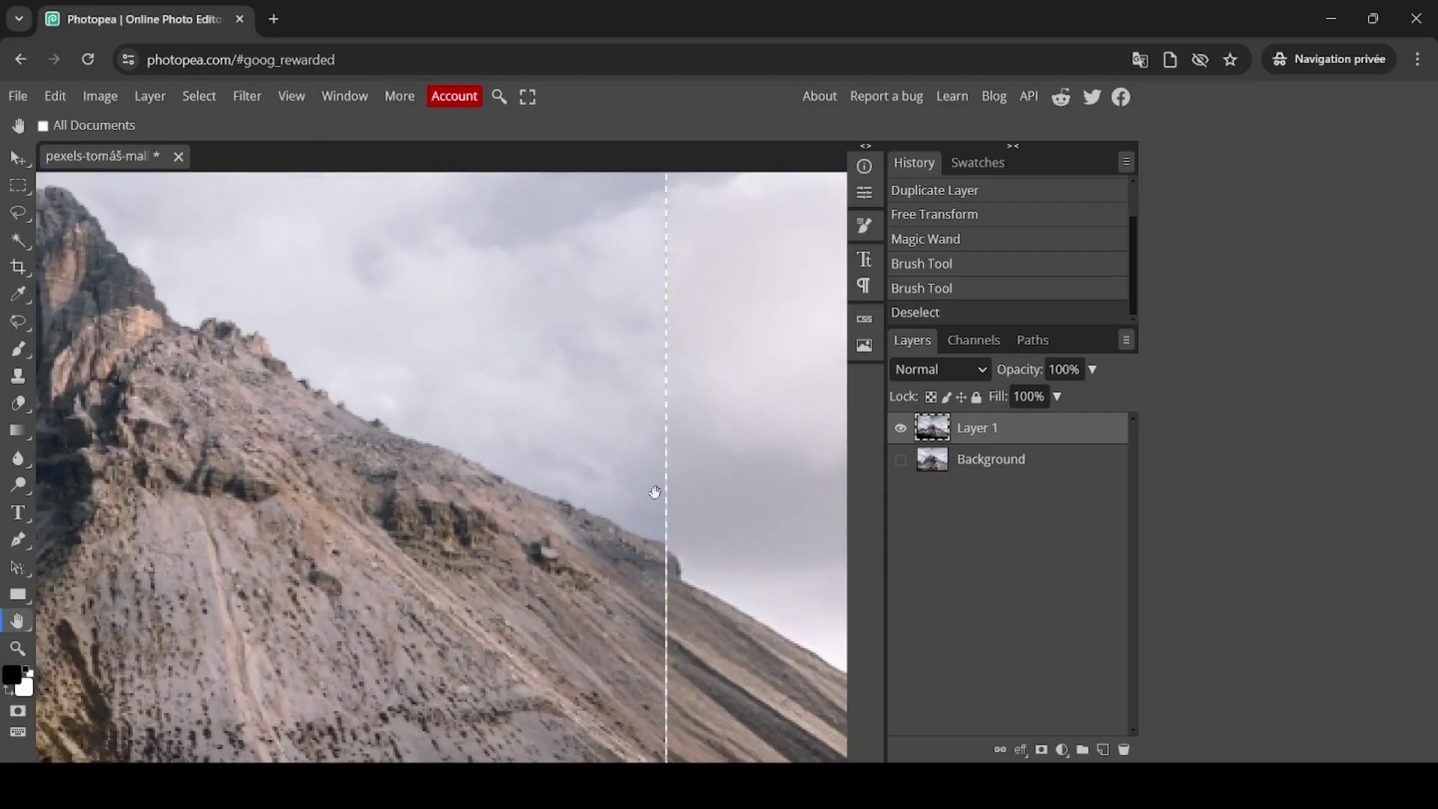
drag(741, 411, 709, 388)
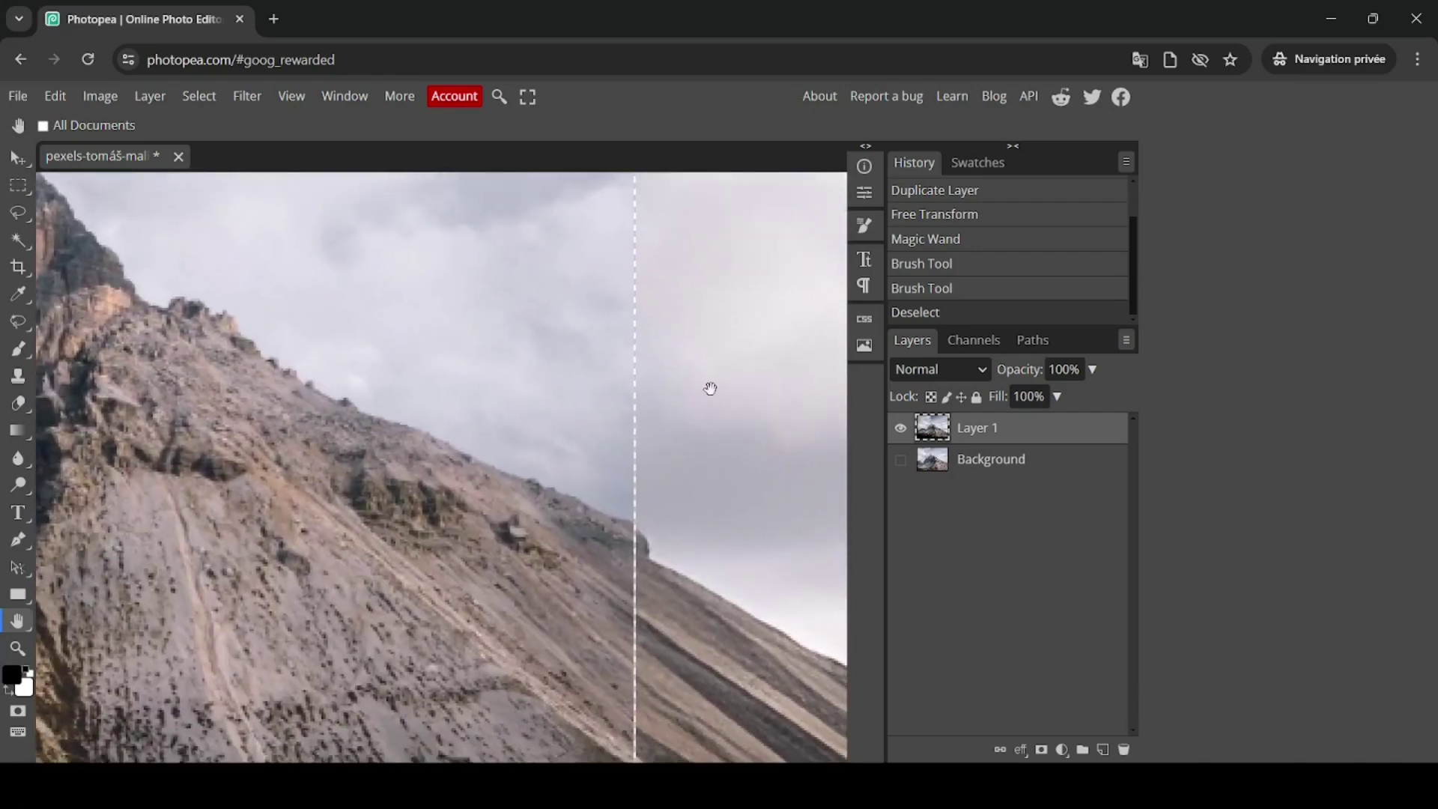
click(18, 649)
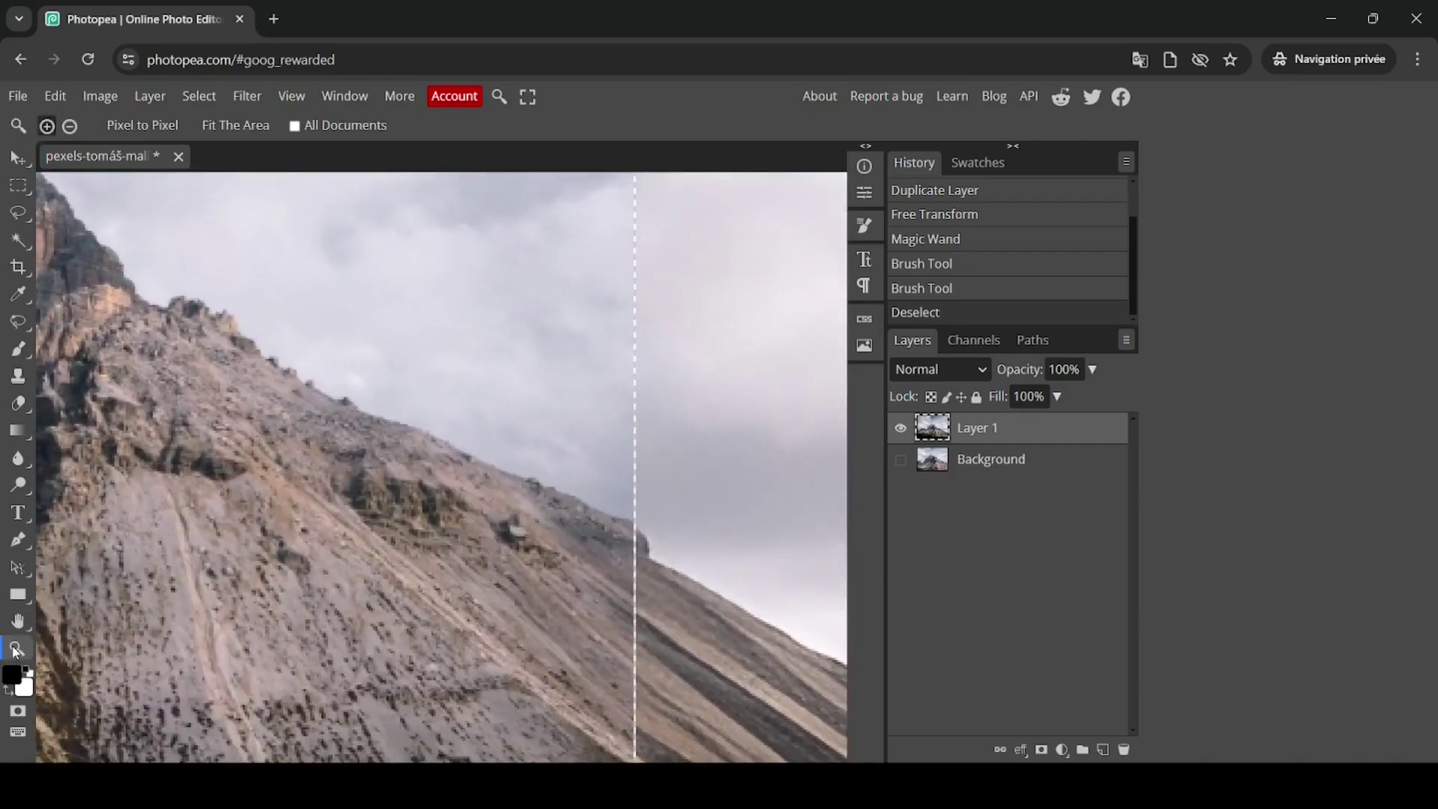
right_click(427, 550)
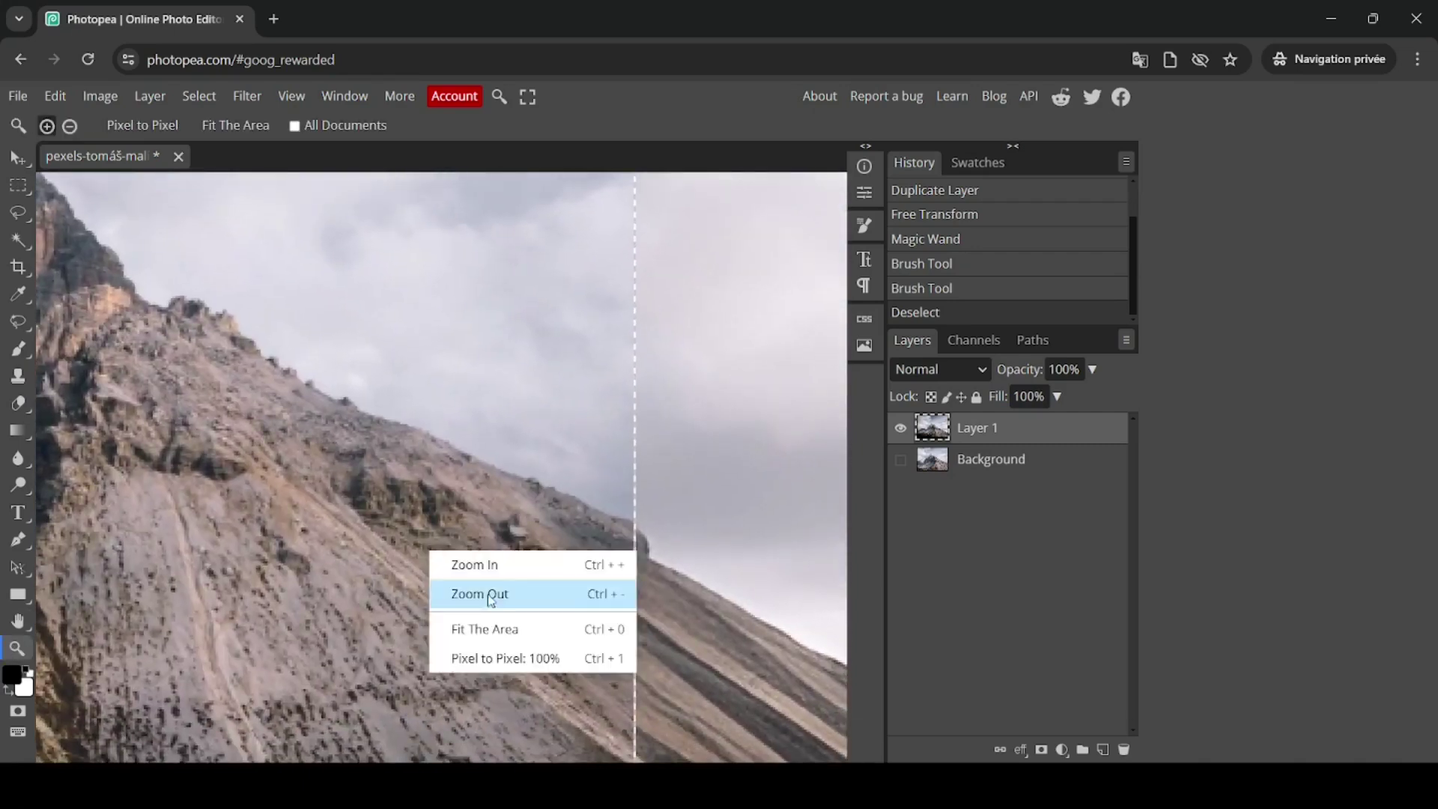
click(506, 631)
Step: Choose the Spot Healing Brush and set the foreground color to red, #d82020
click(18, 322)
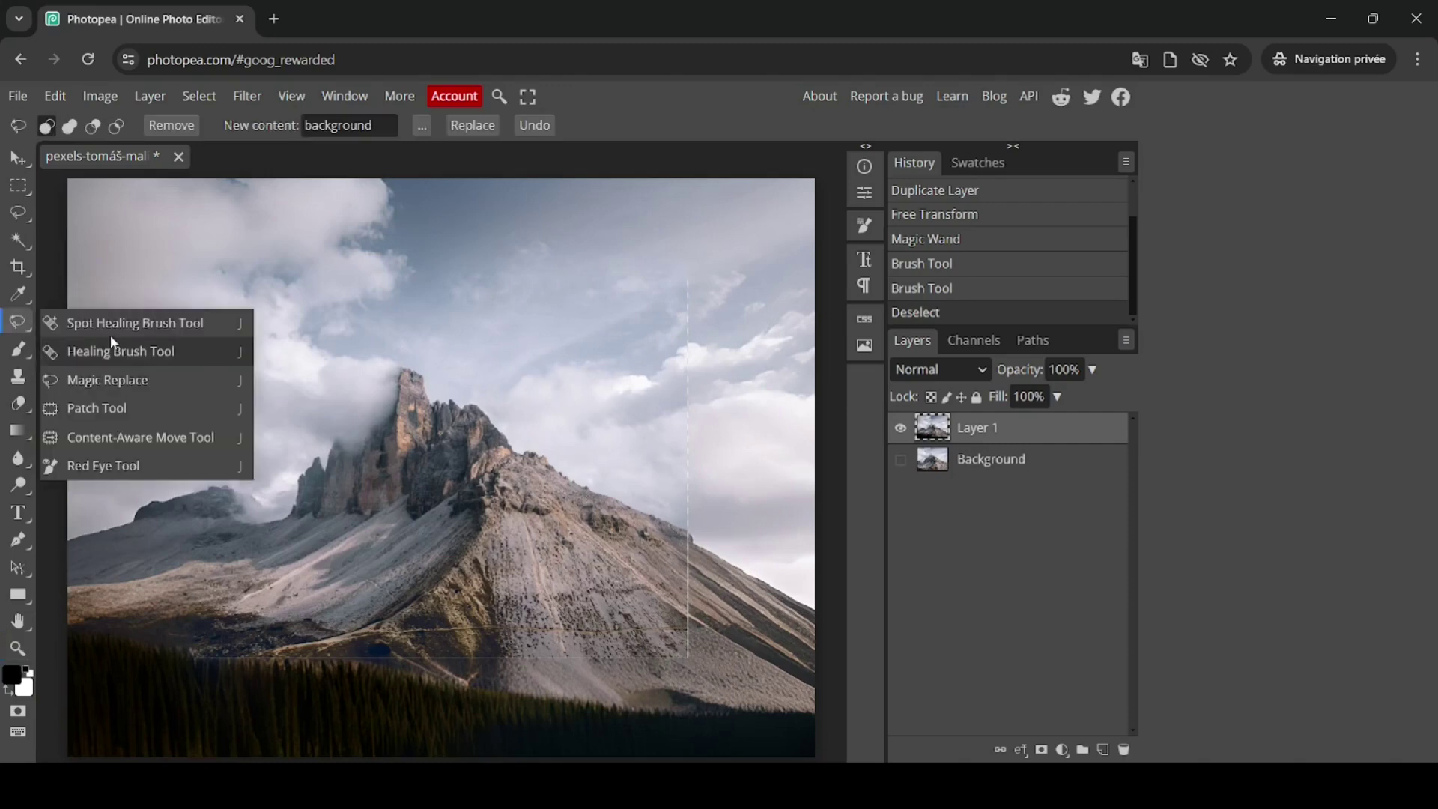
click(160, 323)
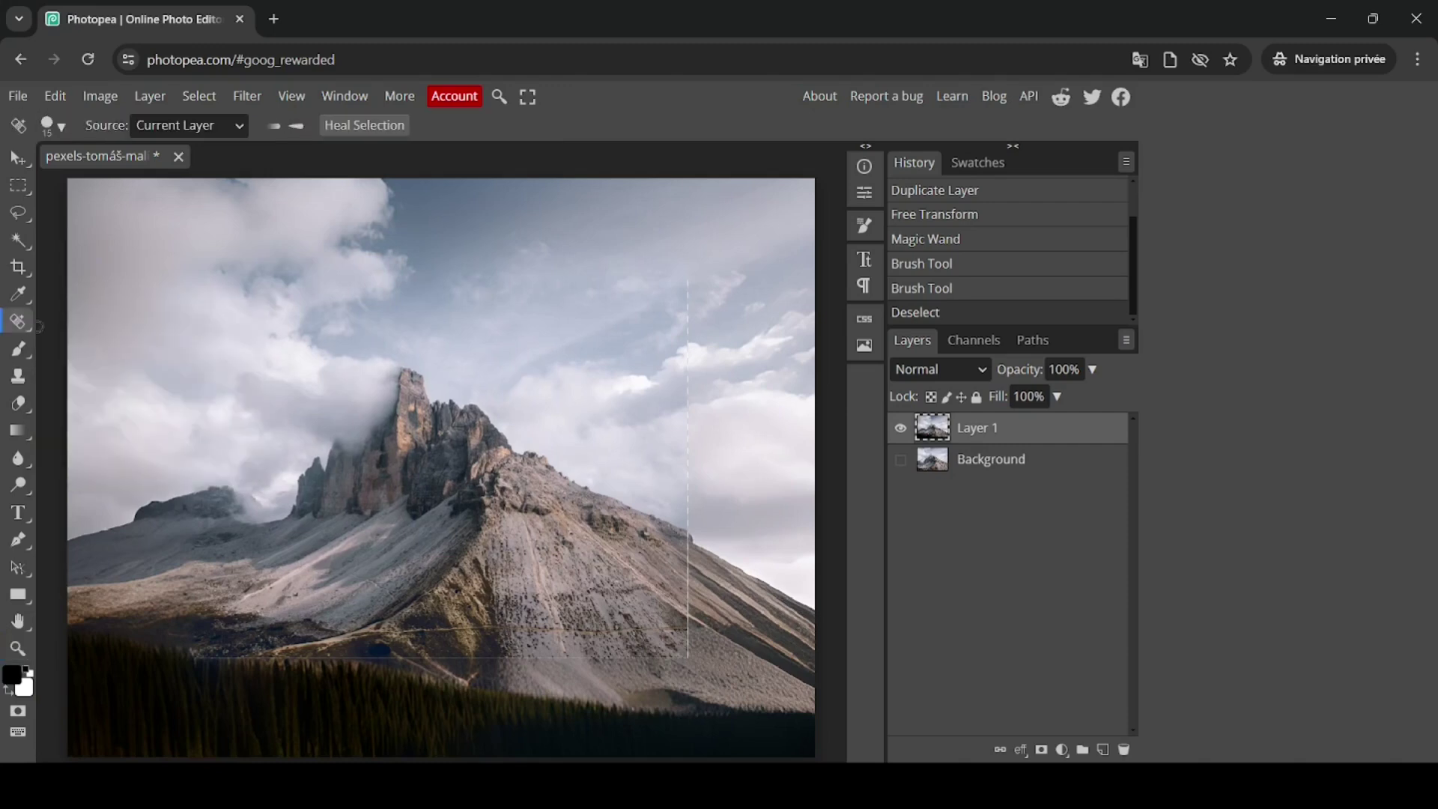
click(18, 677)
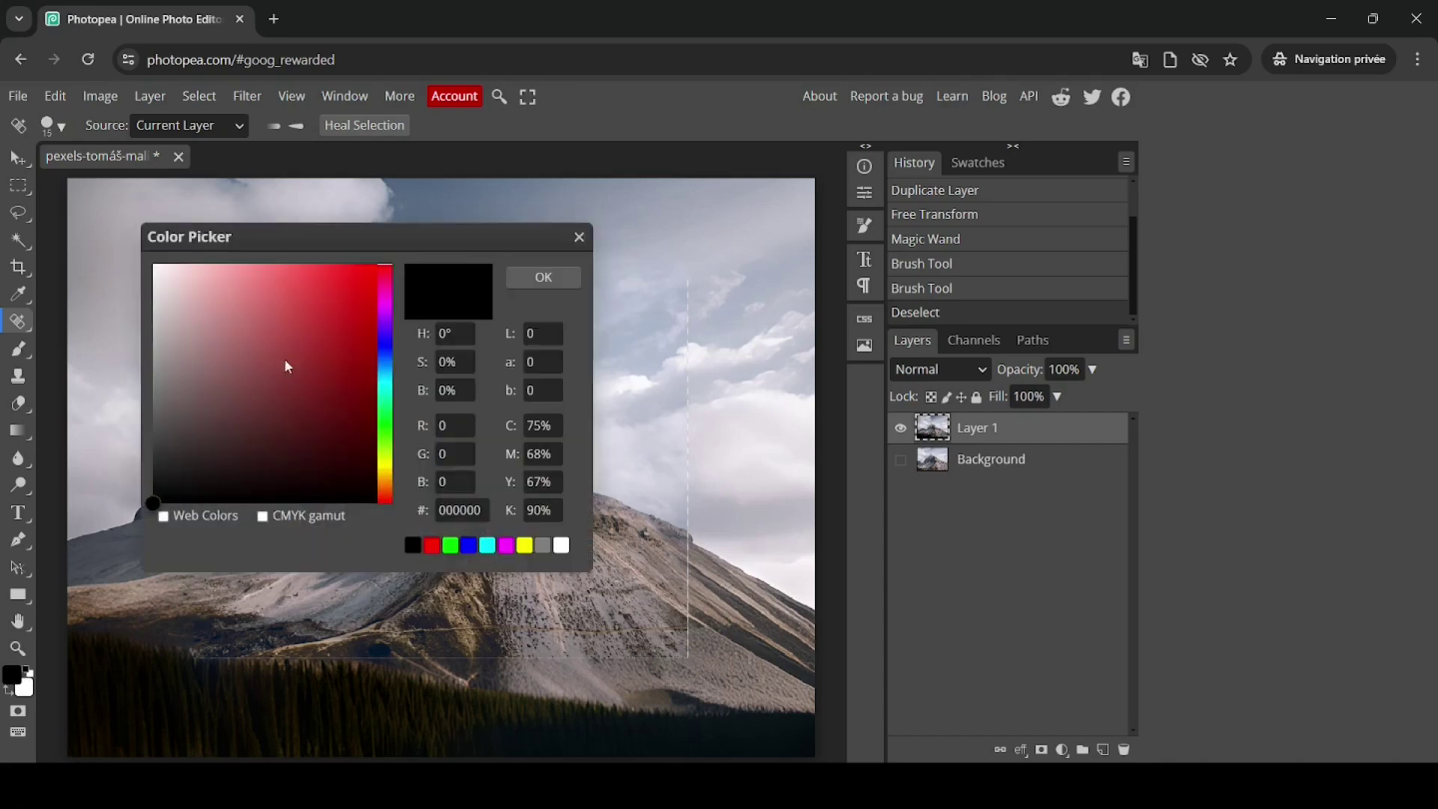
drag(329, 309, 344, 300)
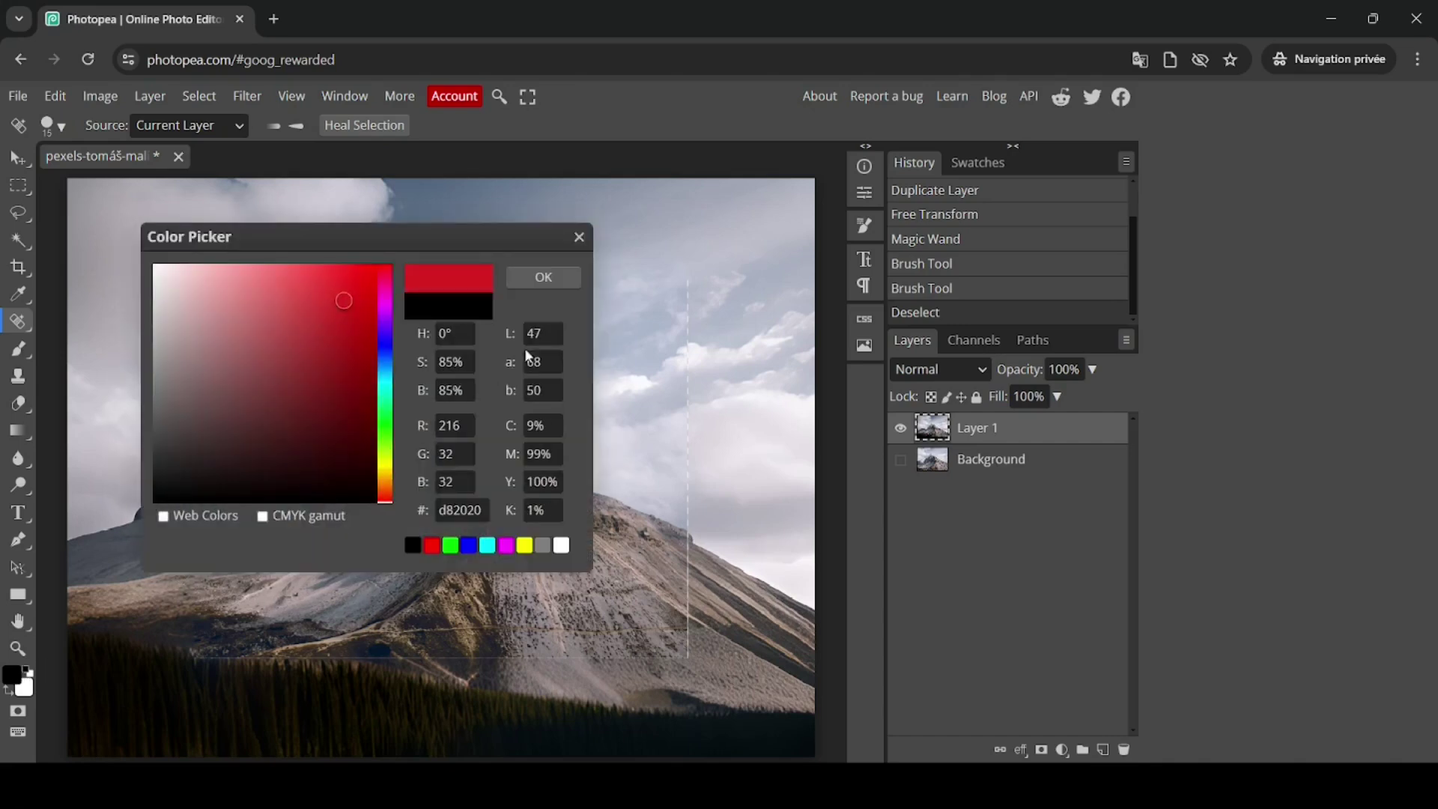
click(544, 278)
Step: Heal the left end of the horizontal seam above the forest using a 42 px healing brush with 94% hardness
click(52, 125)
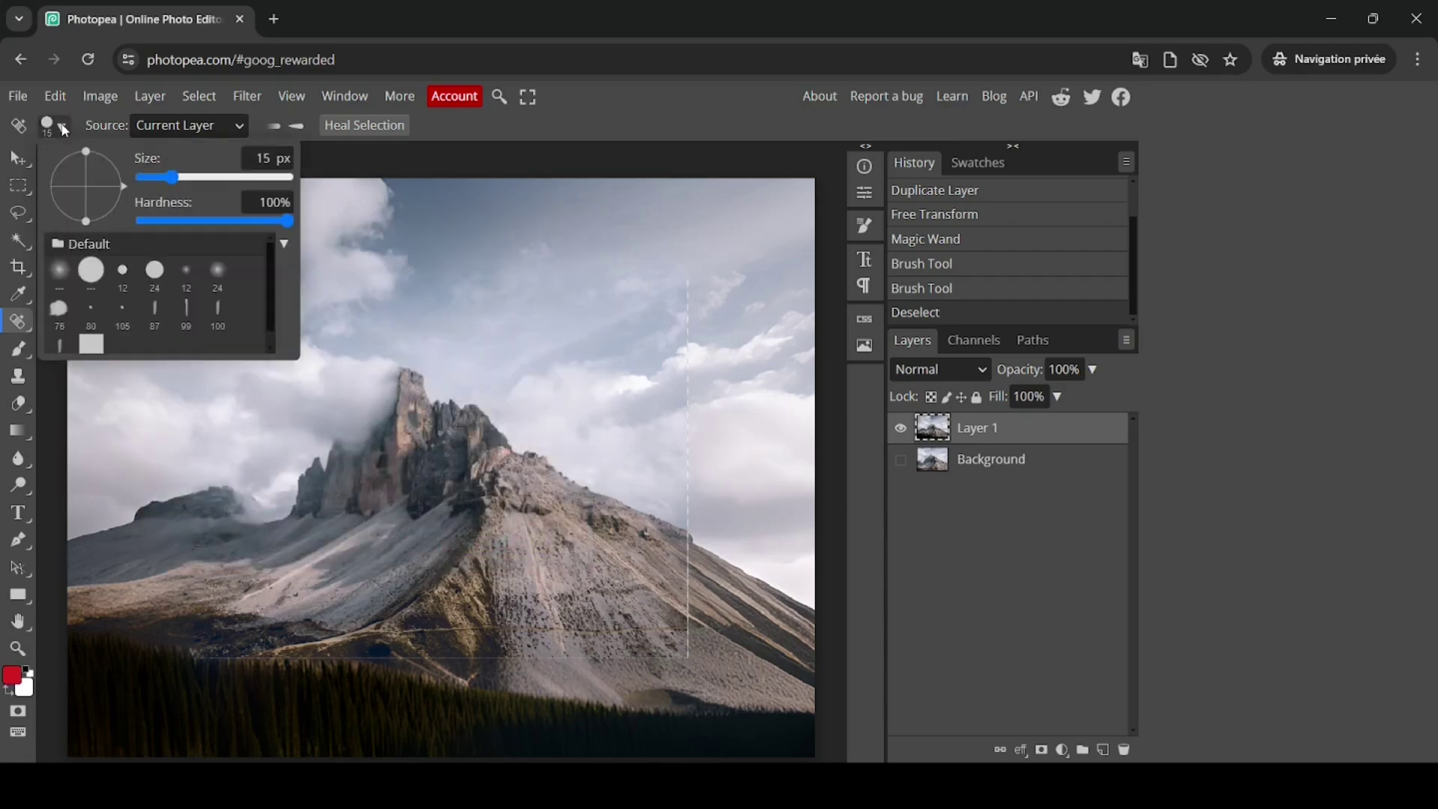
drag(171, 178, 187, 178)
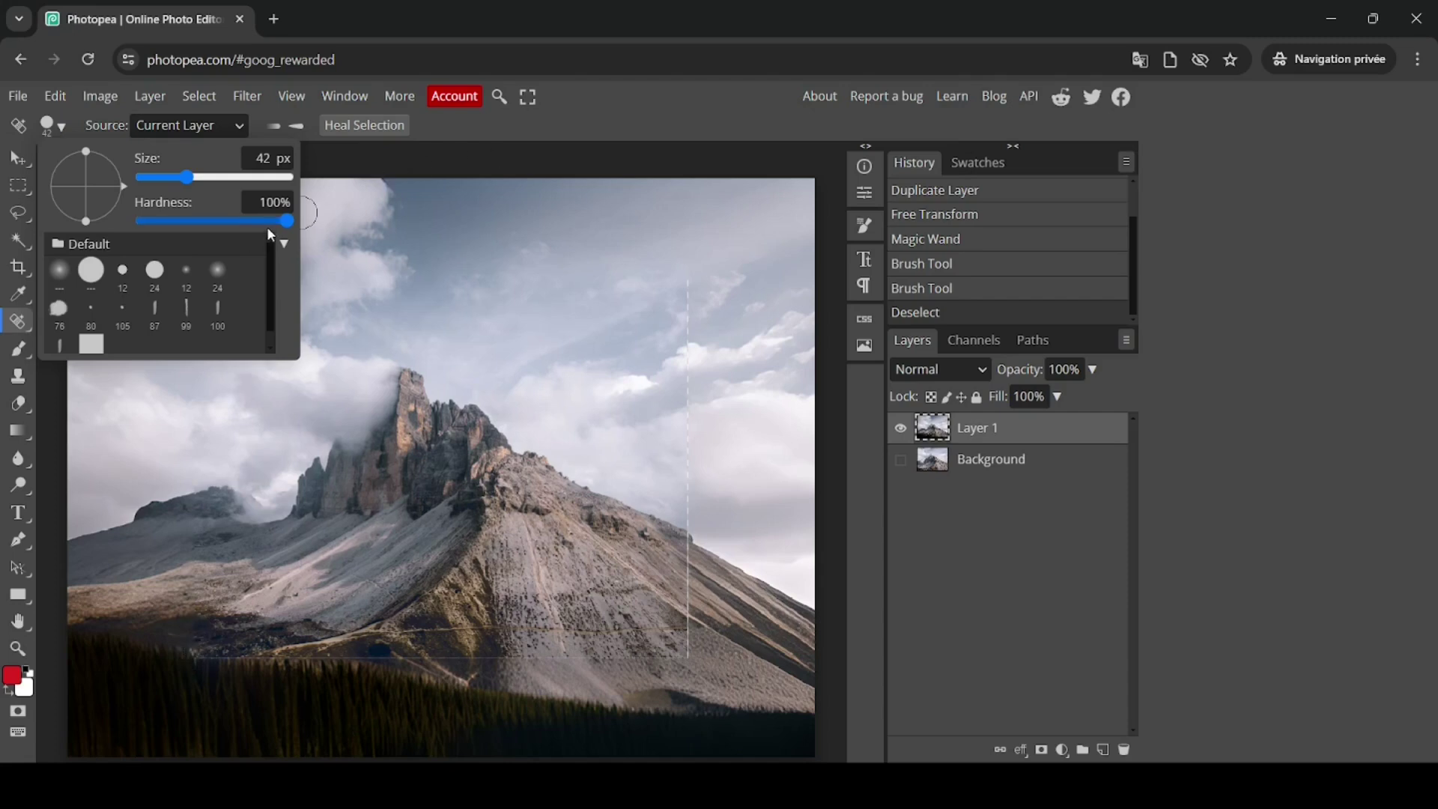
drag(277, 225, 275, 222)
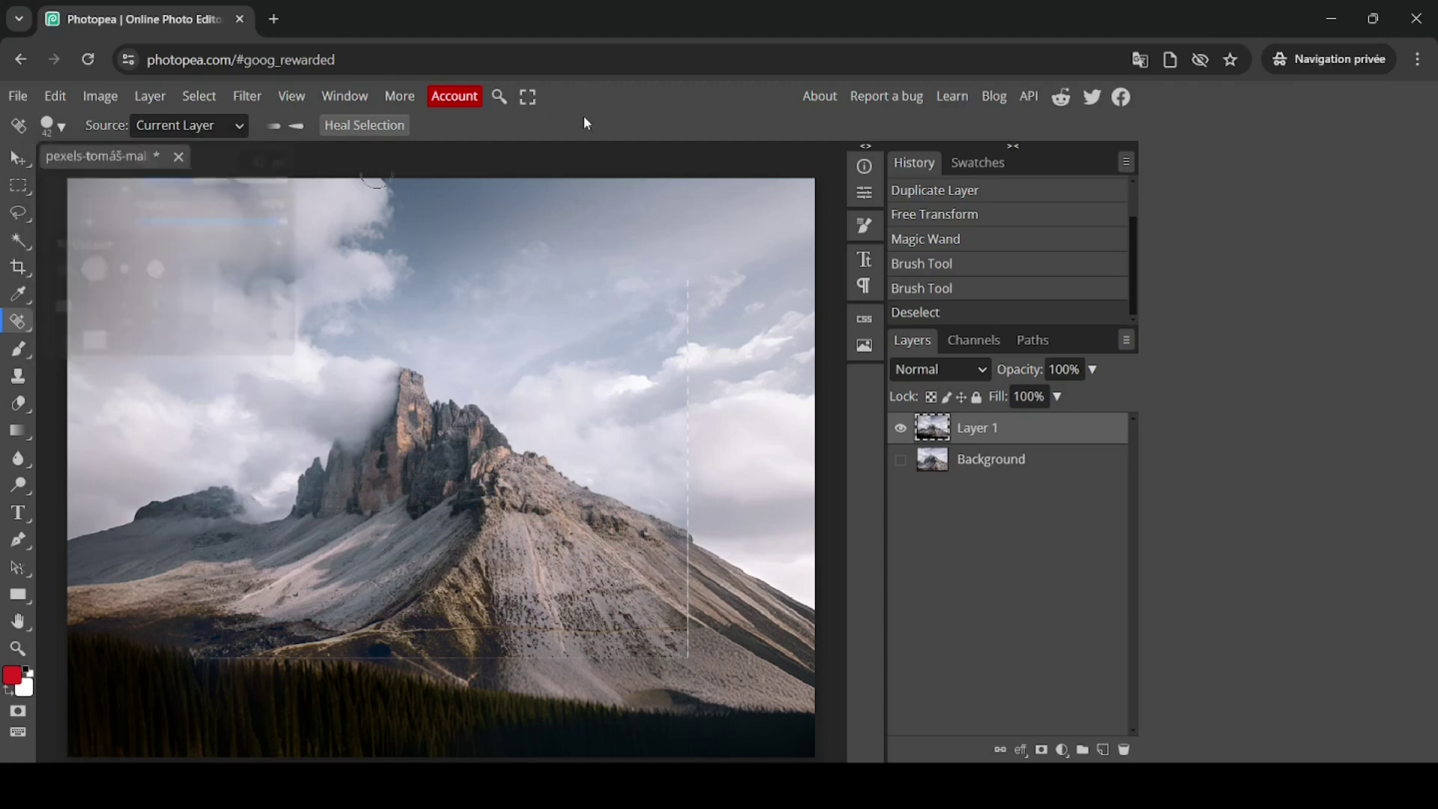
click(197, 658)
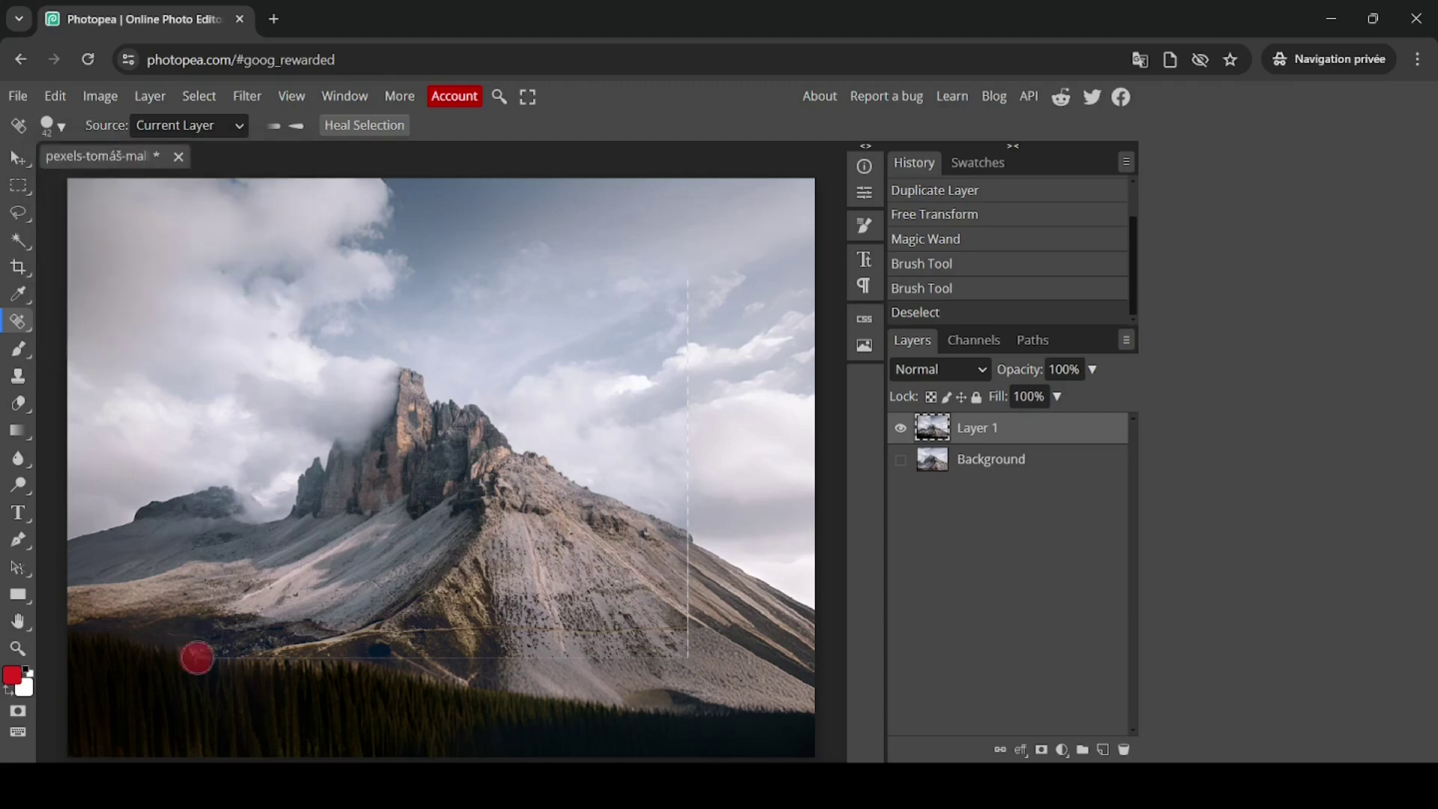
drag(197, 658, 281, 658)
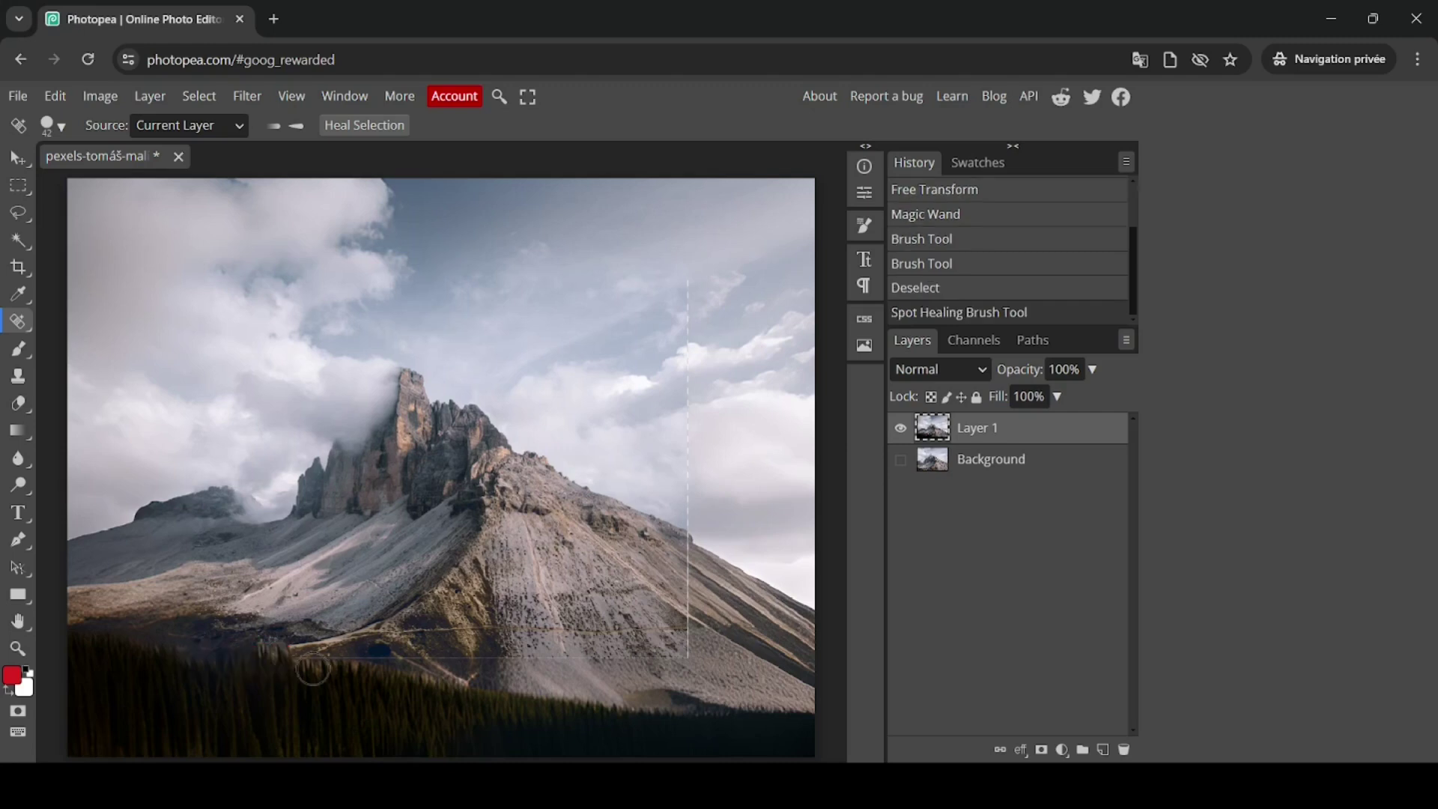
Step: Reduce the healing brush to 21 px and paint over the remaining horizontal seam and the vertical seam across the sky and ridge
click(62, 127)
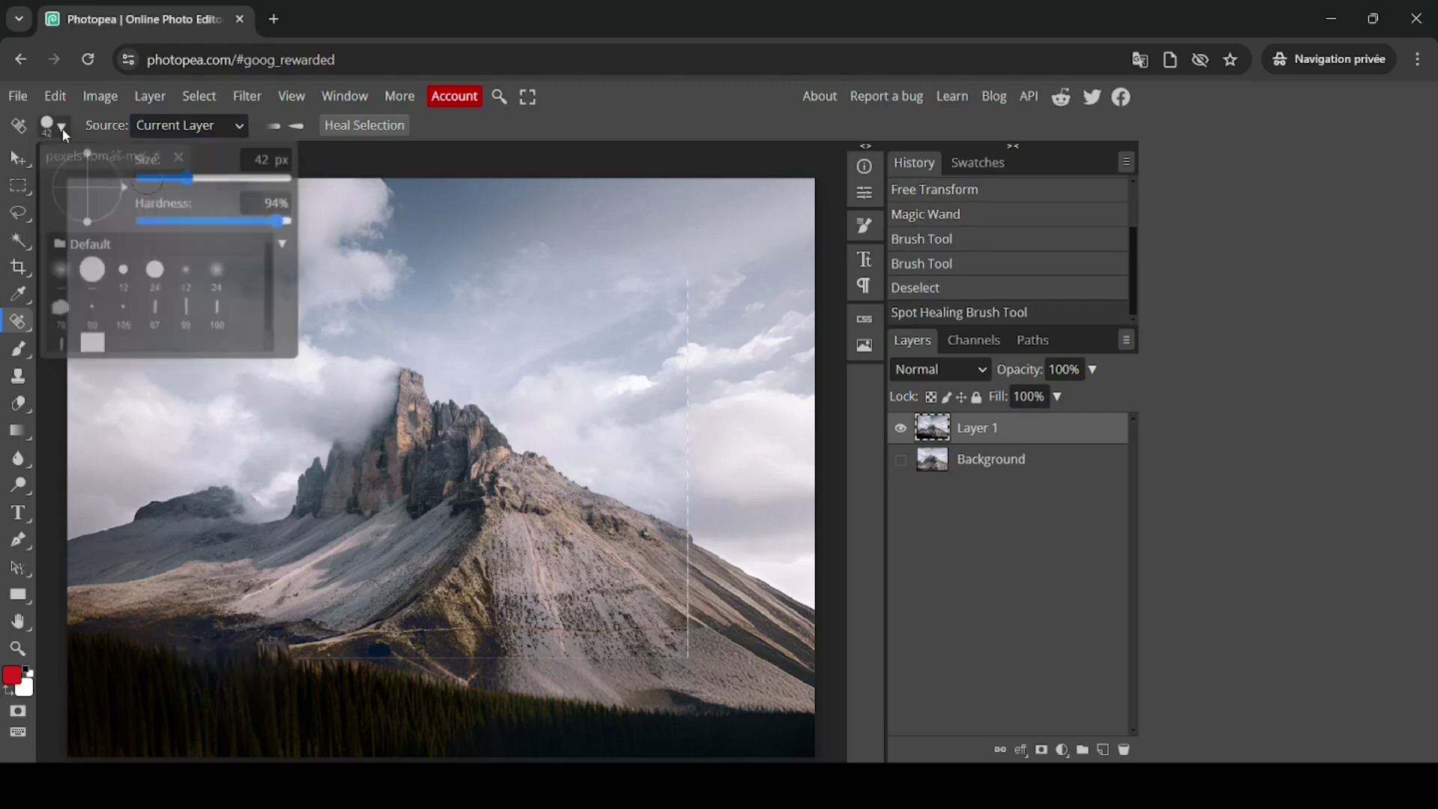
click(173, 179)
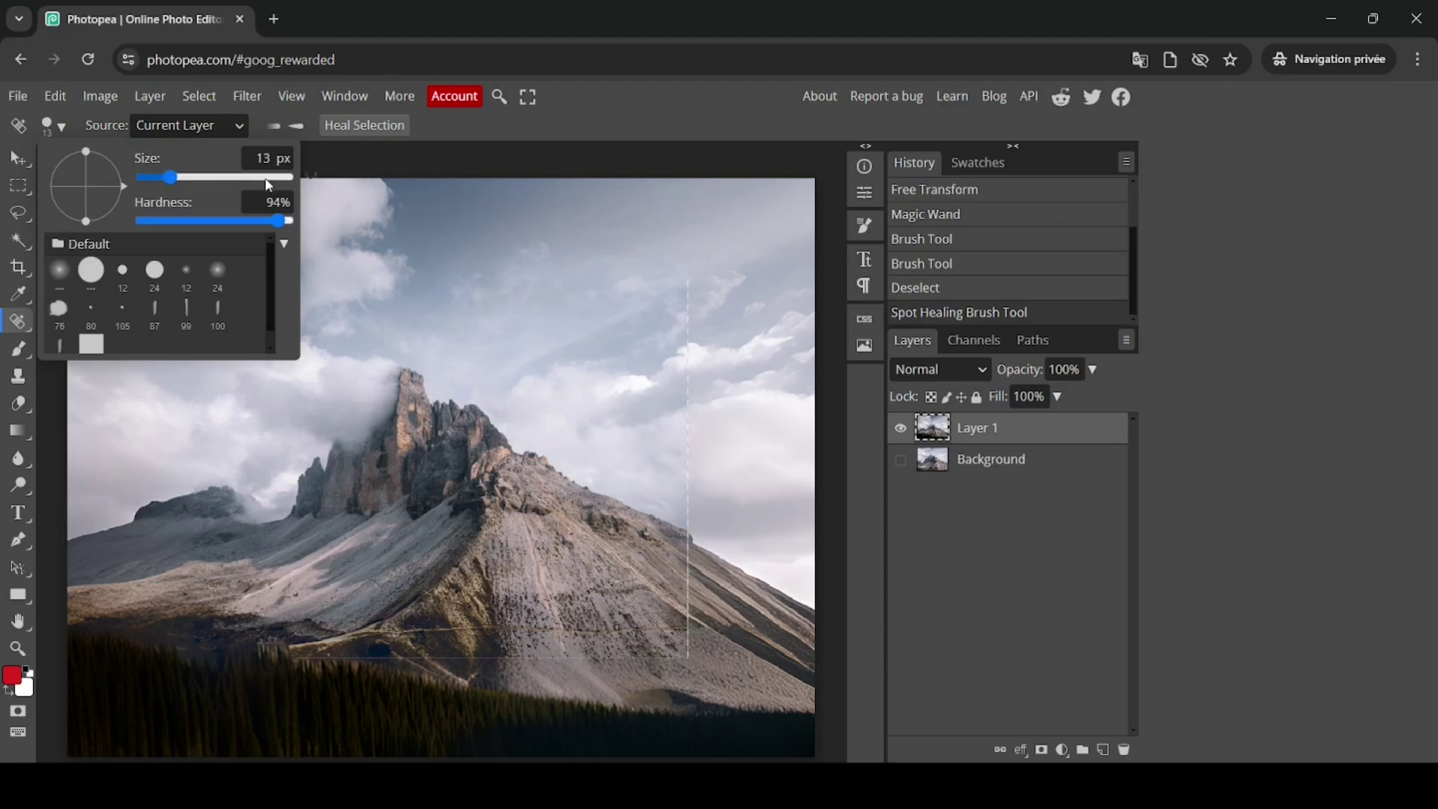
drag(174, 181, 180, 184)
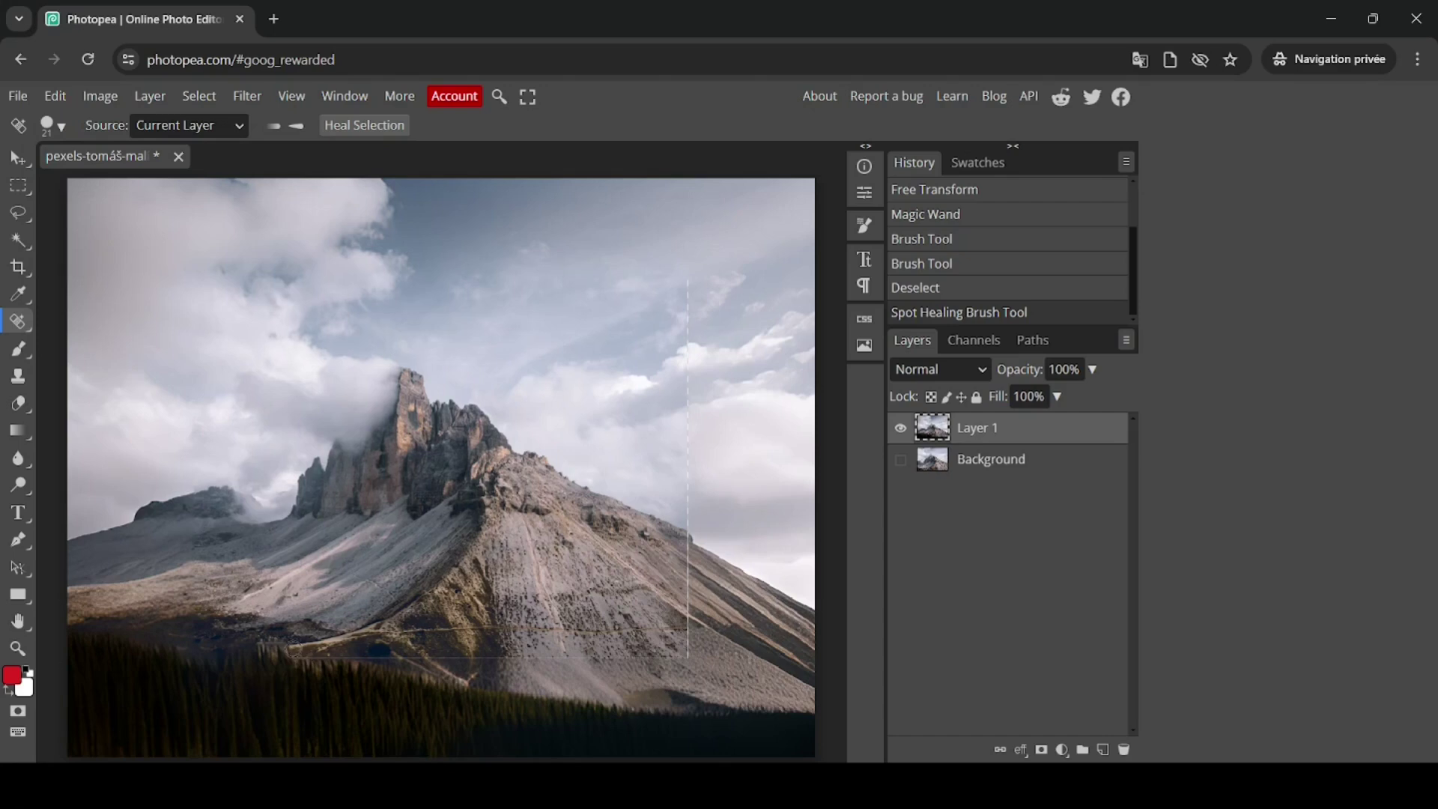
mouse_move(294, 656)
mouse_down()
mouse_move(689, 657)
mouse_move(686, 280)
mouse_up()
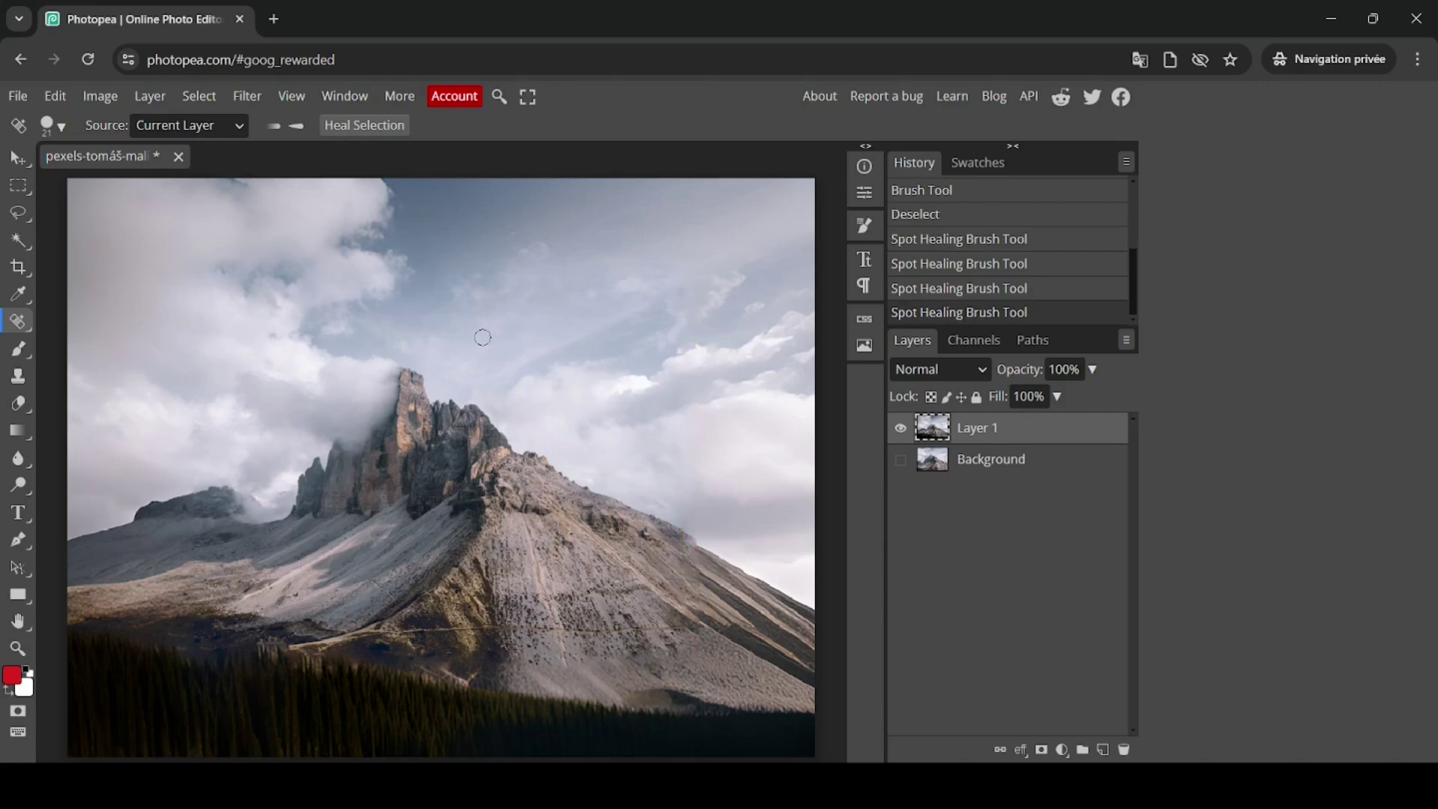
drag(692, 531, 691, 537)
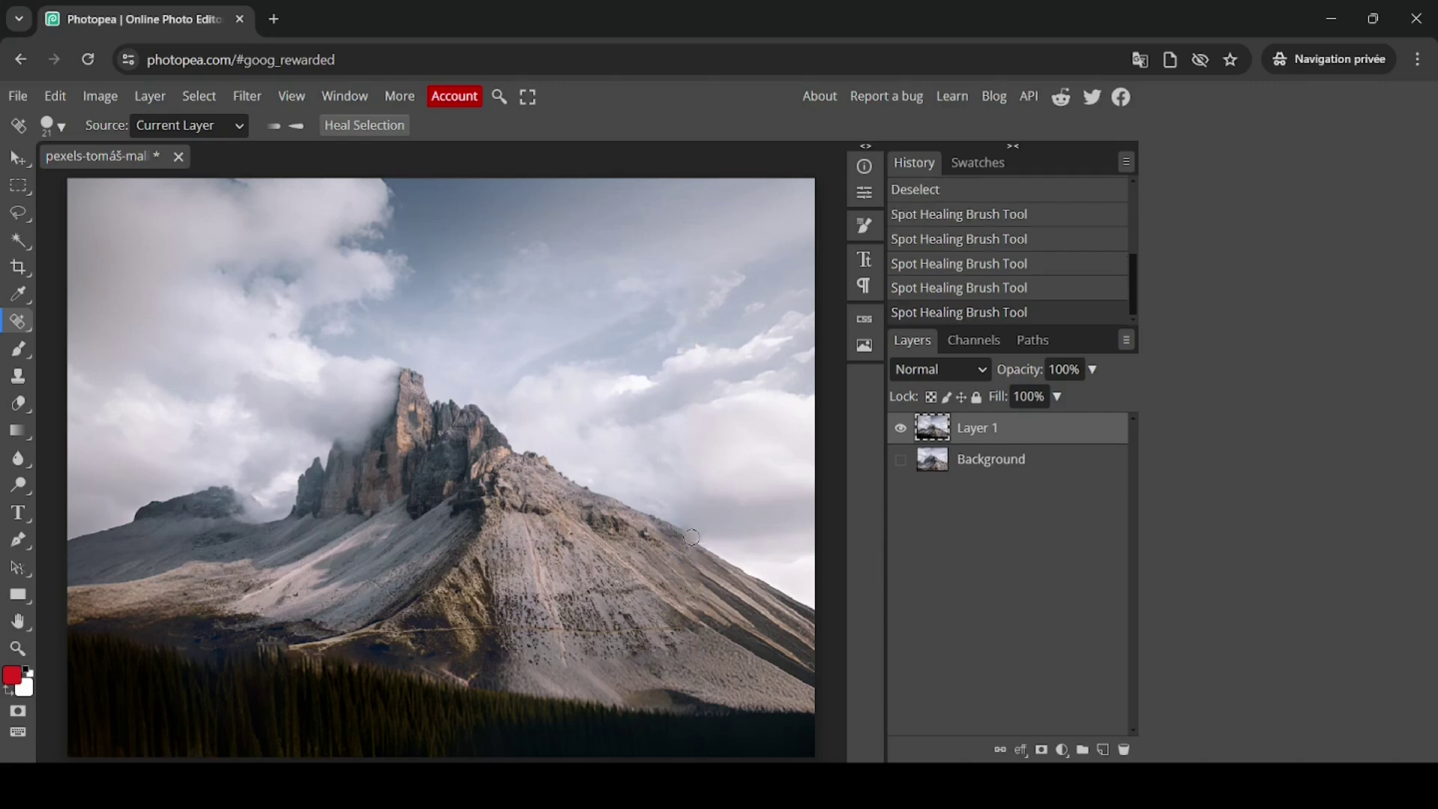
Step: Show the Background layer and toggle Layer 1's visibility in a zoomed-out view to compare the original with the expanded image
click(900, 459)
click(902, 431)
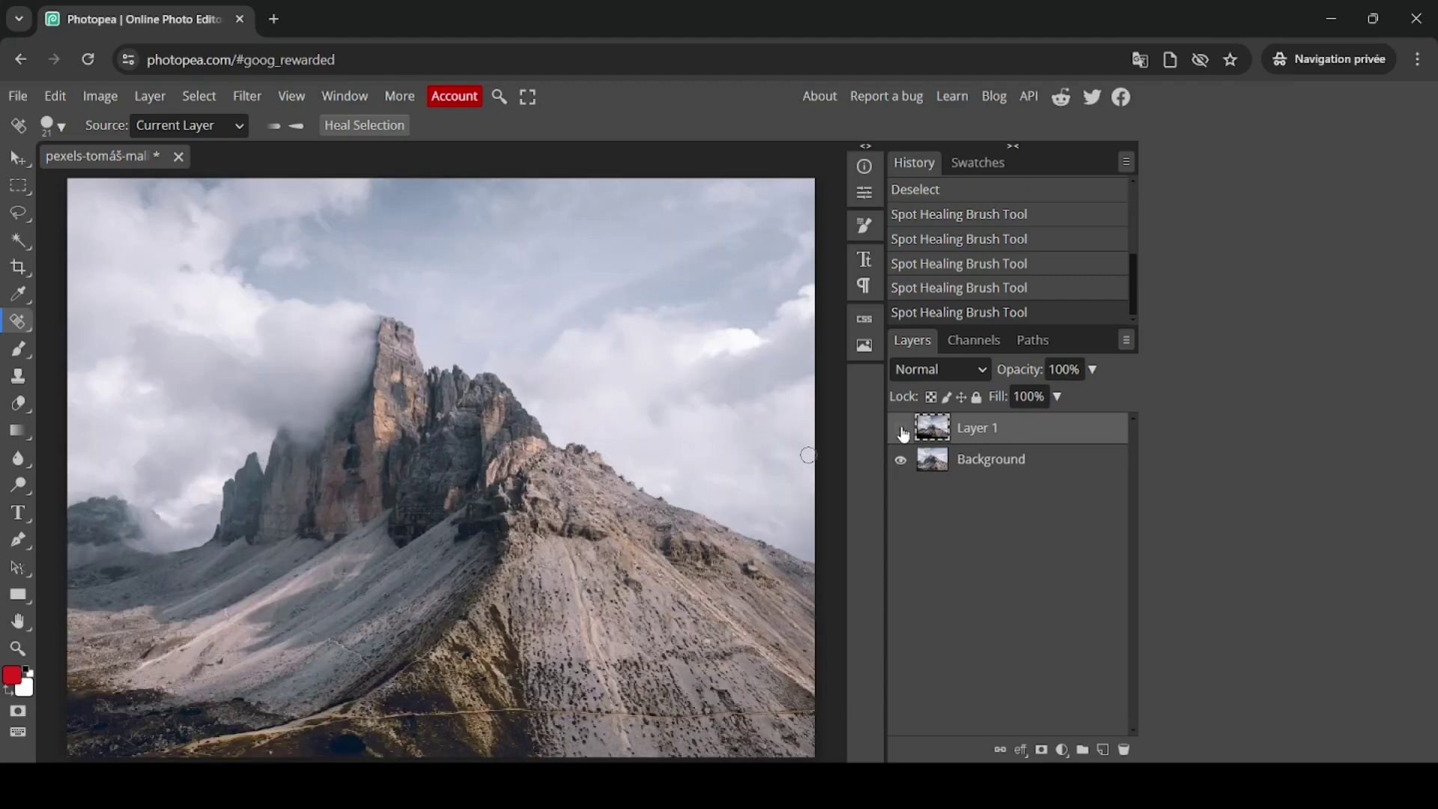
click(13, 647)
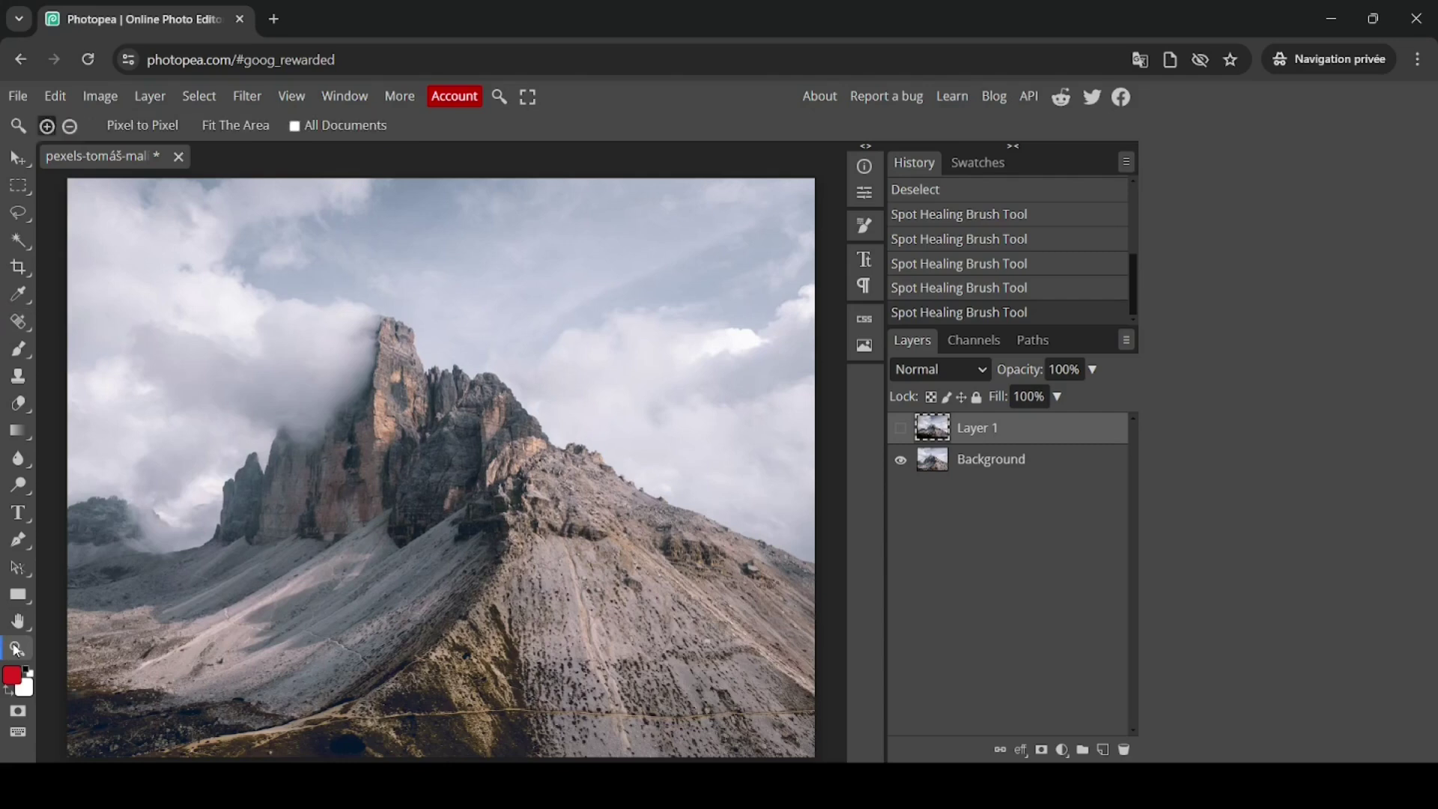
right_click(517, 512)
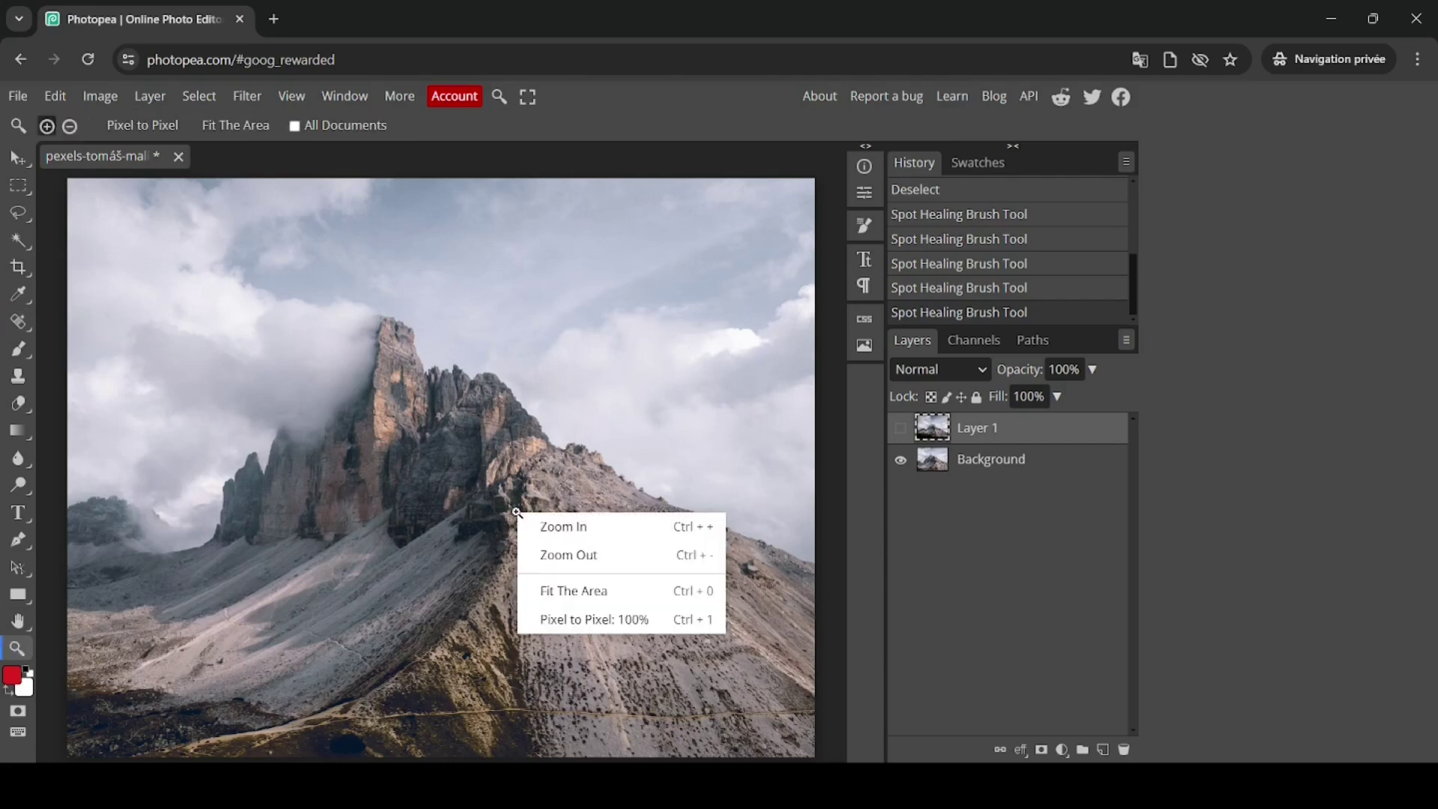
click(574, 553)
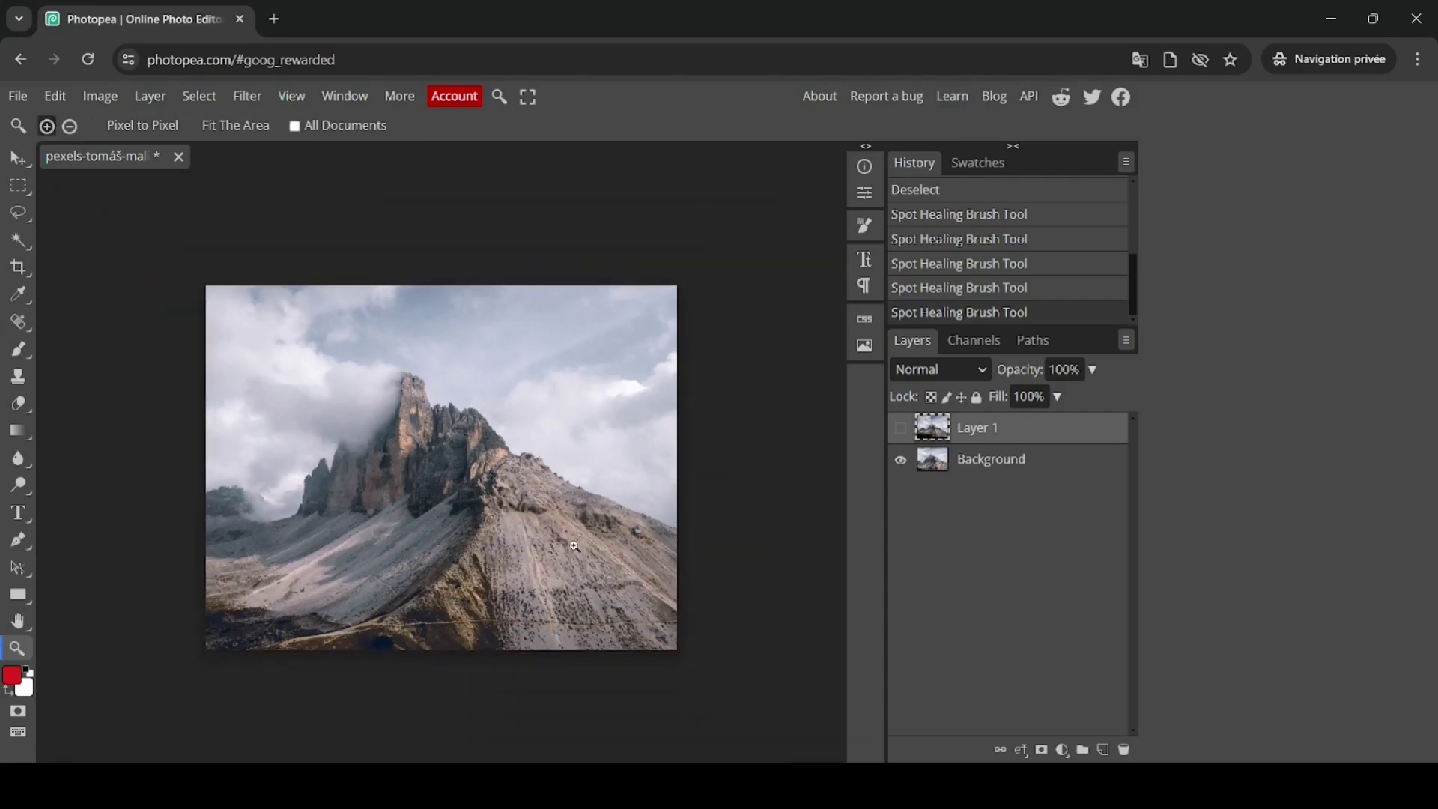
click(901, 429)
click(901, 429)
click(901, 429)
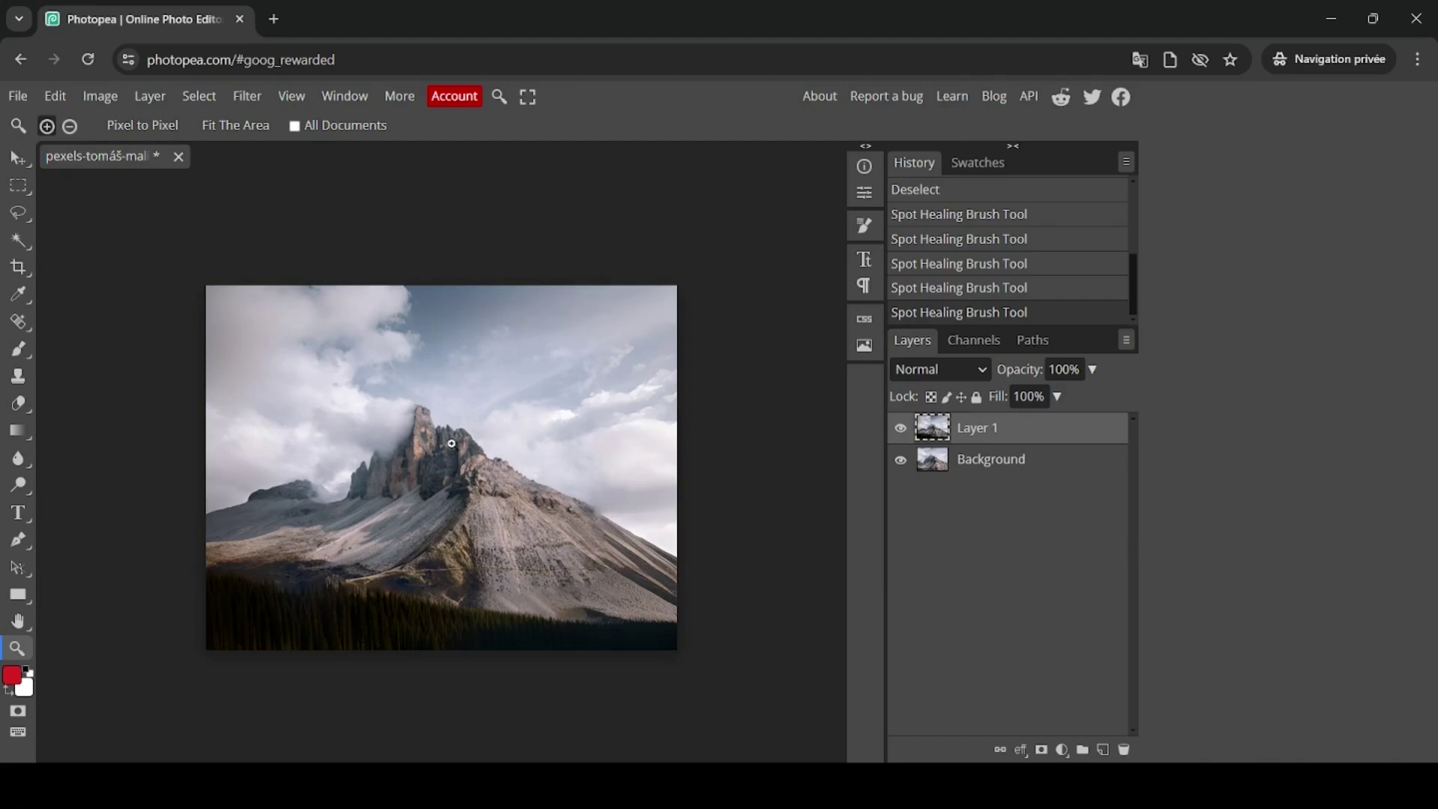
Step: Lasso the small flawed spot on the mountain's right ridge, regenerate it using Magic Replace with "background", and deselect the area
click(16, 320)
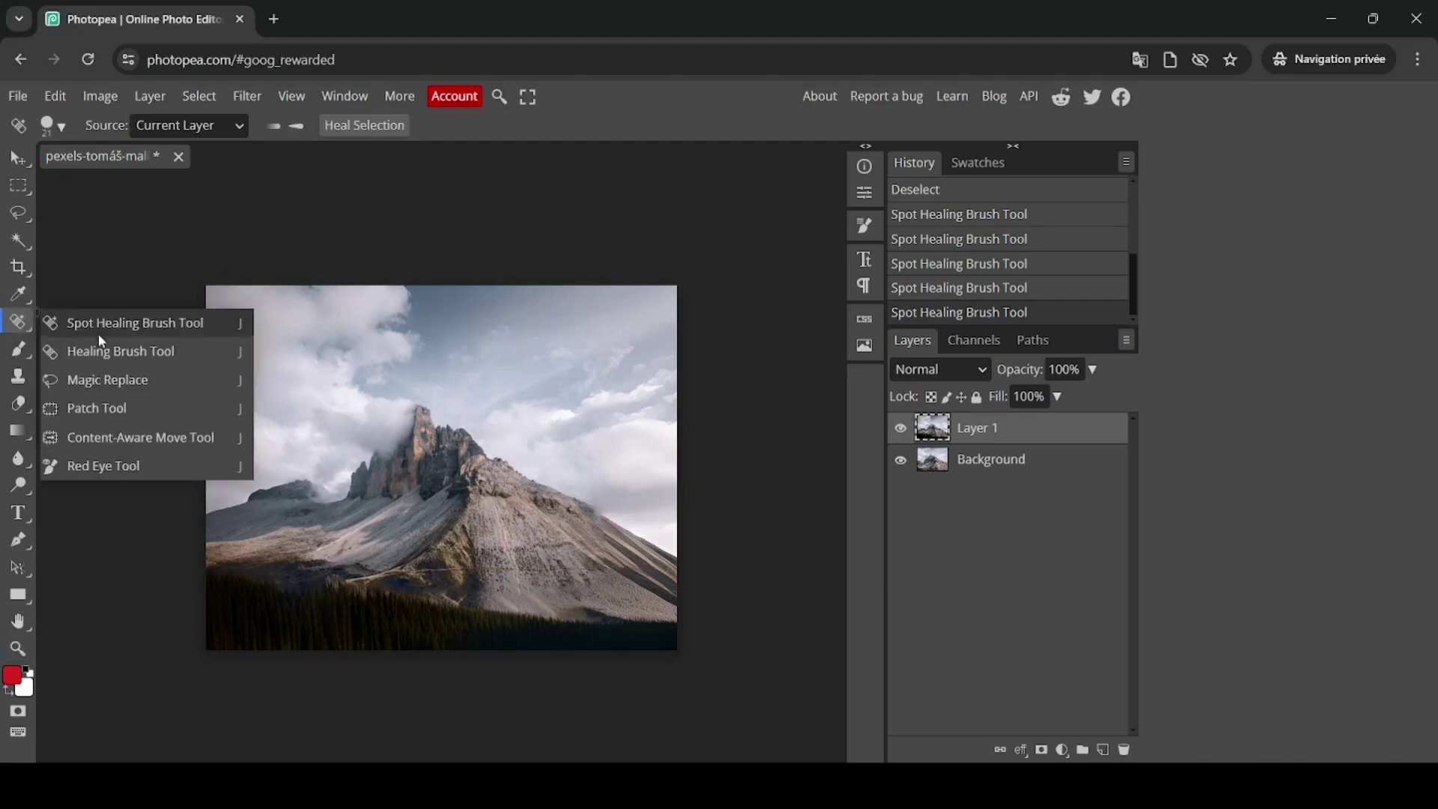
click(113, 376)
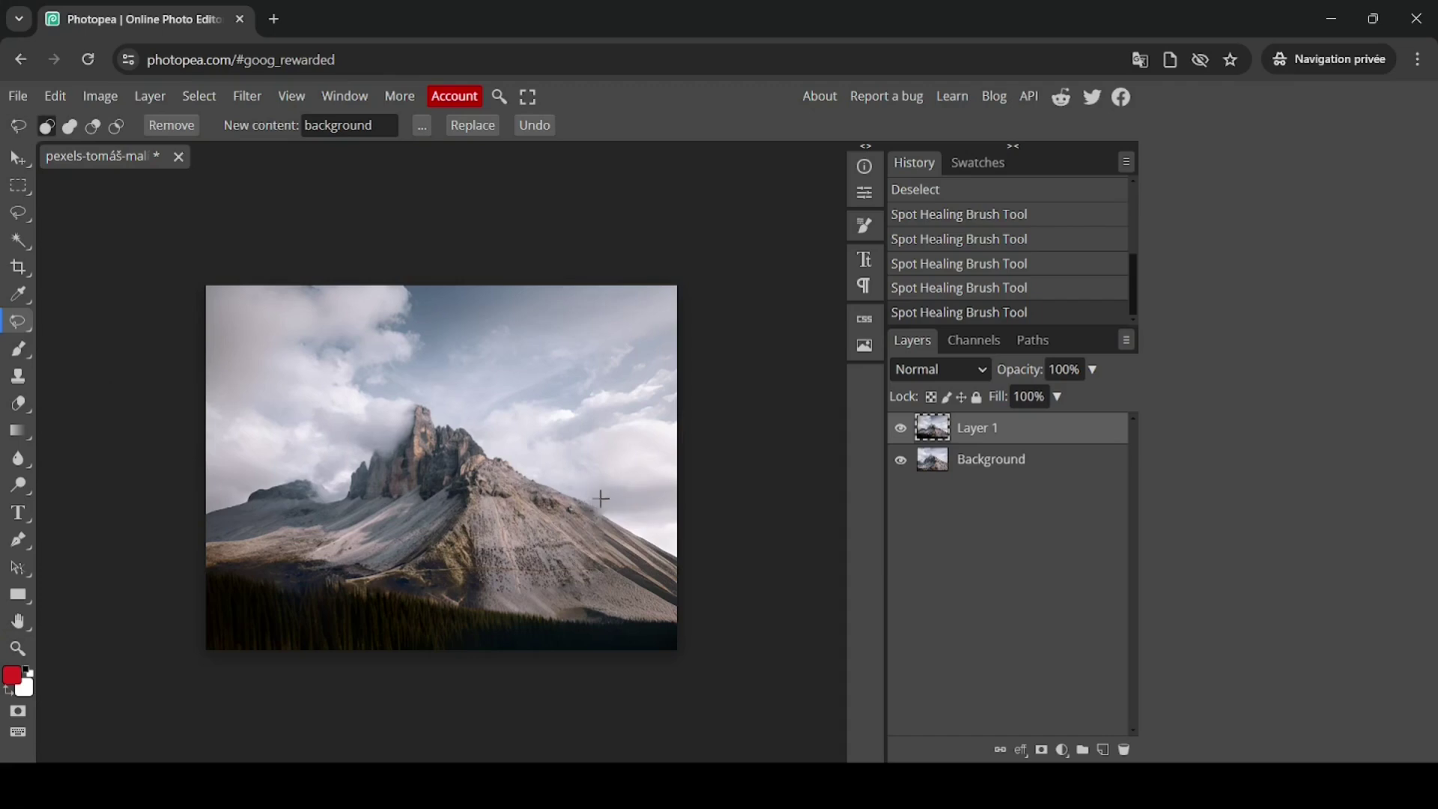
mouse_move(594, 499)
mouse_down()
mouse_move(609, 518)
mouse_move(590, 500)
mouse_up()
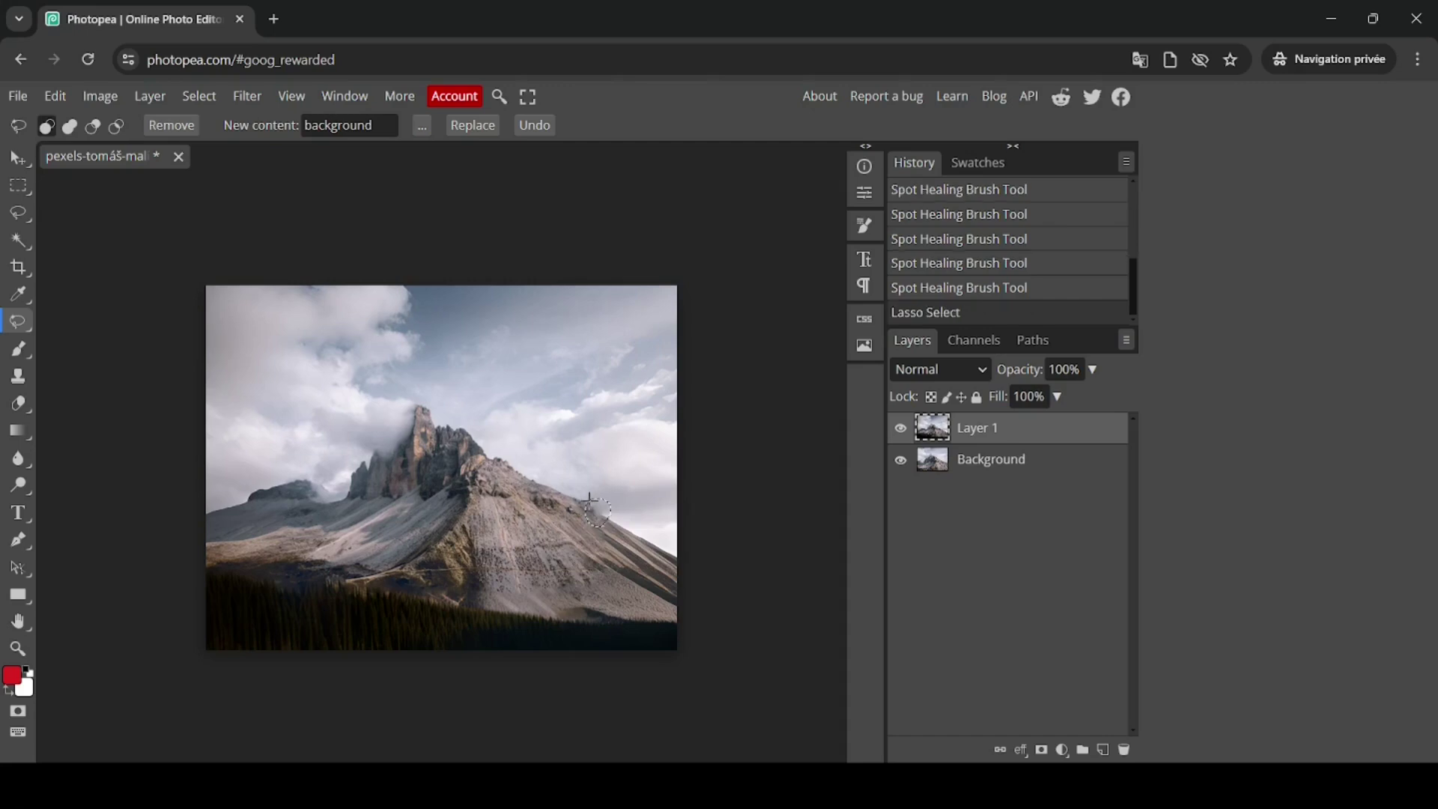
click(474, 125)
click(792, 200)
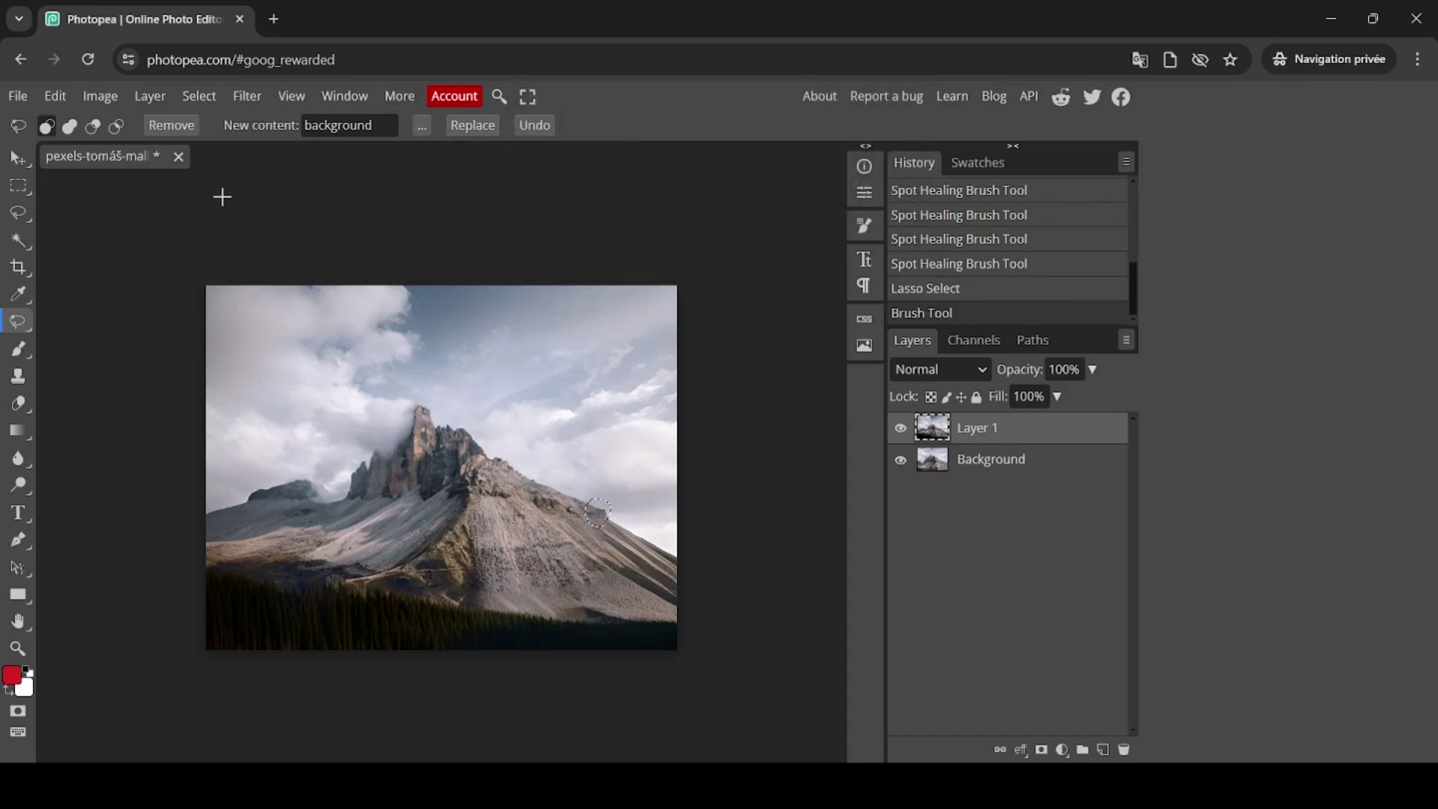
click(199, 96)
click(225, 148)
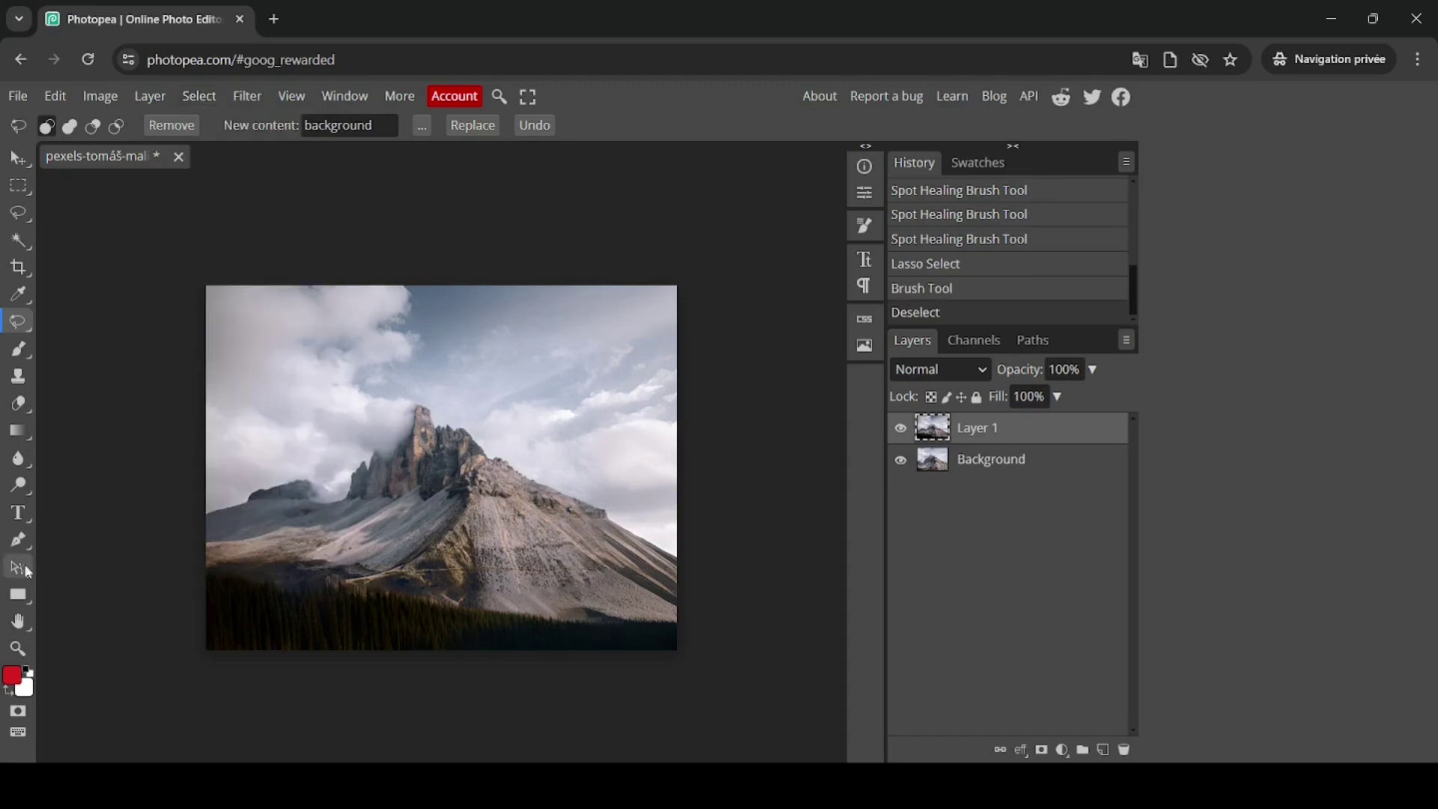
Step: Examine the regenerated spot on the right ridge up close, then return to a view of the whole image
click(18, 647)
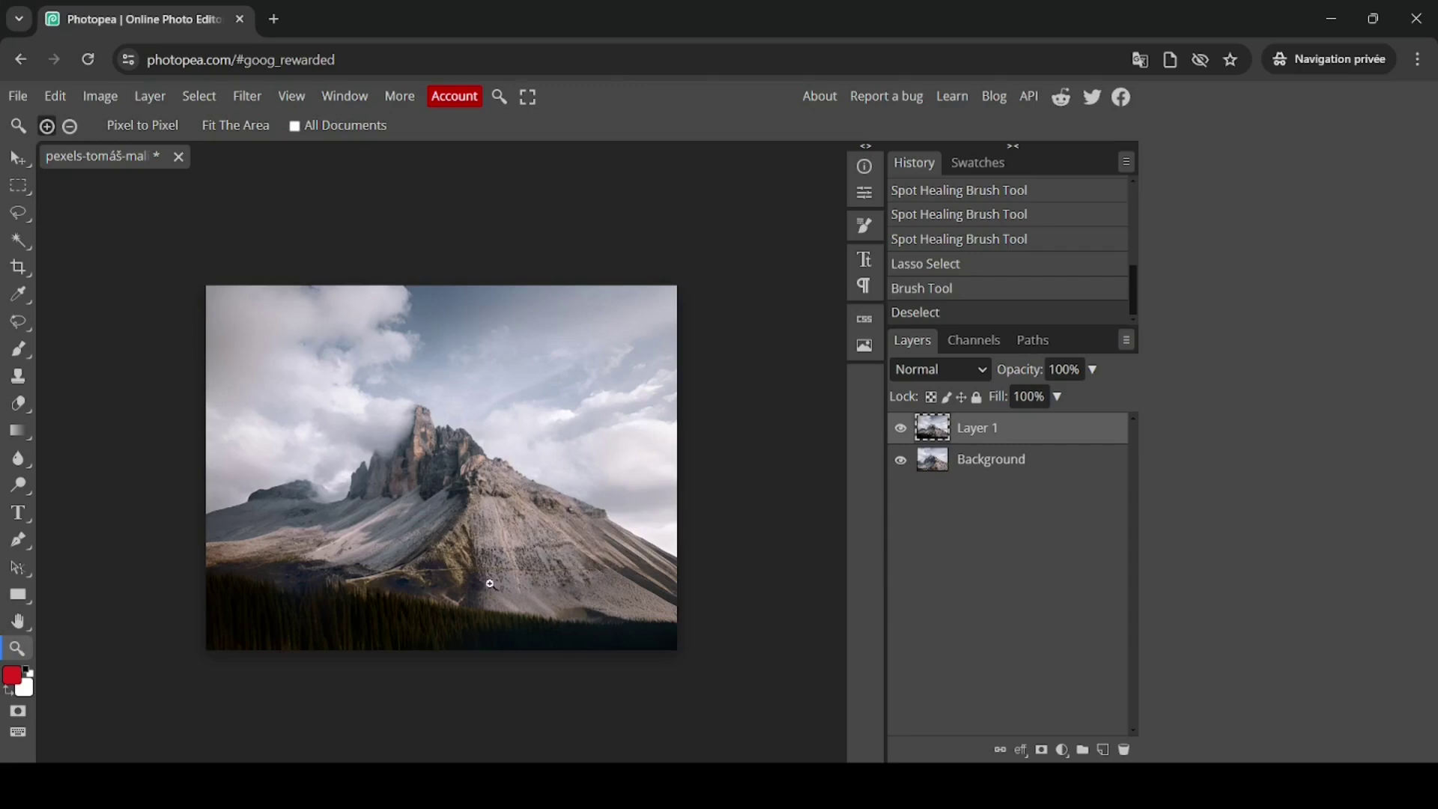
click(584, 530)
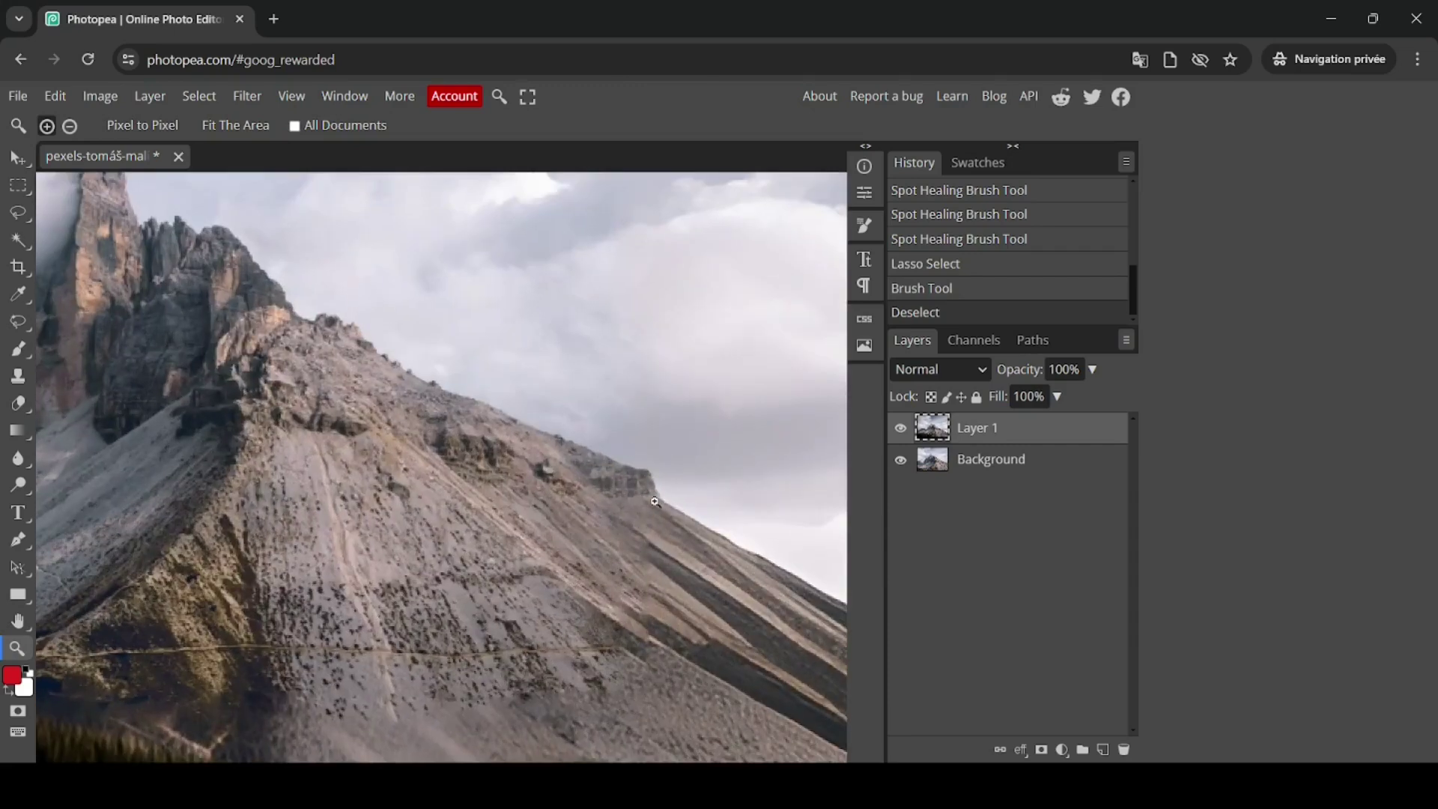
right_click(389, 445)
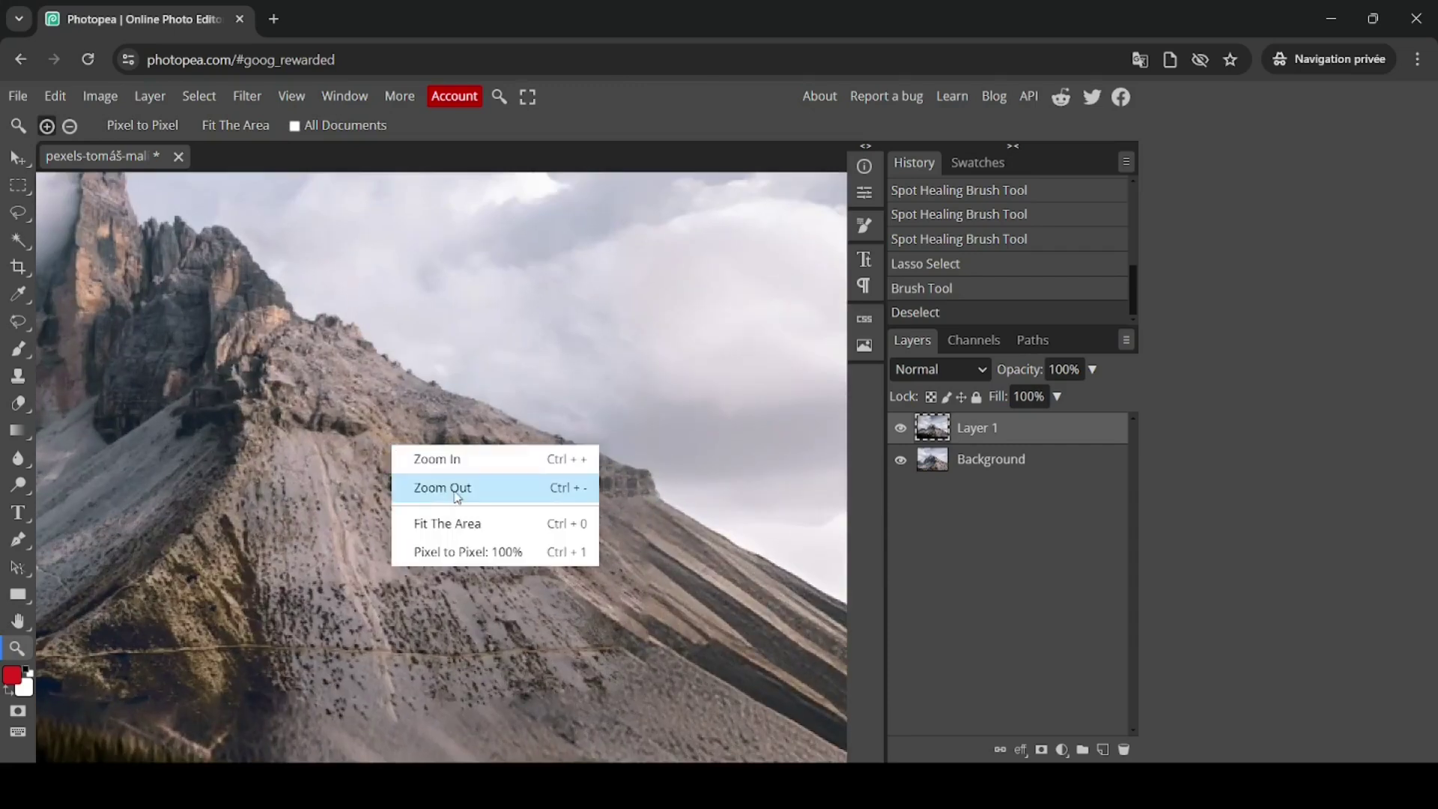
click(455, 488)
right_click(379, 429)
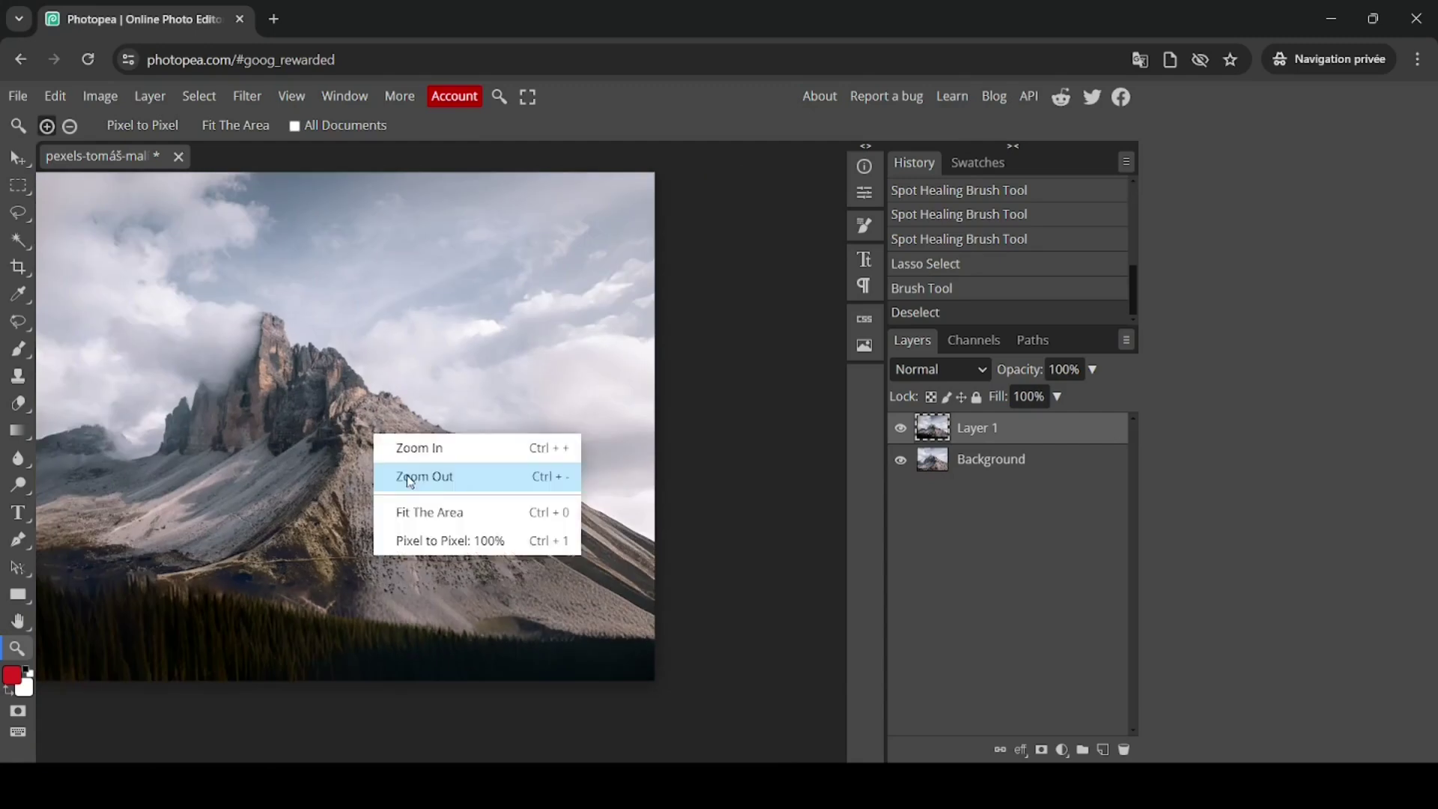
click(405, 476)
key(h)
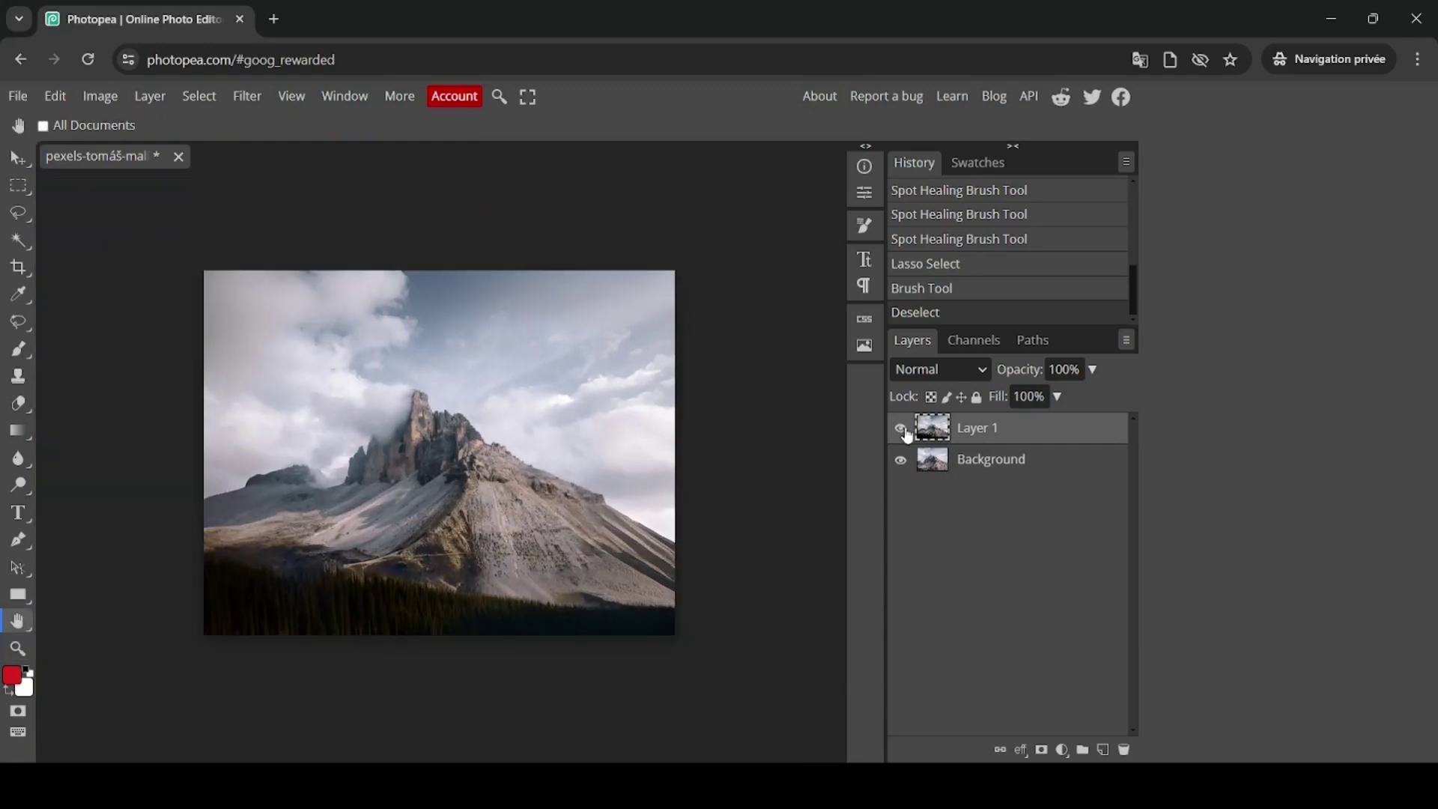